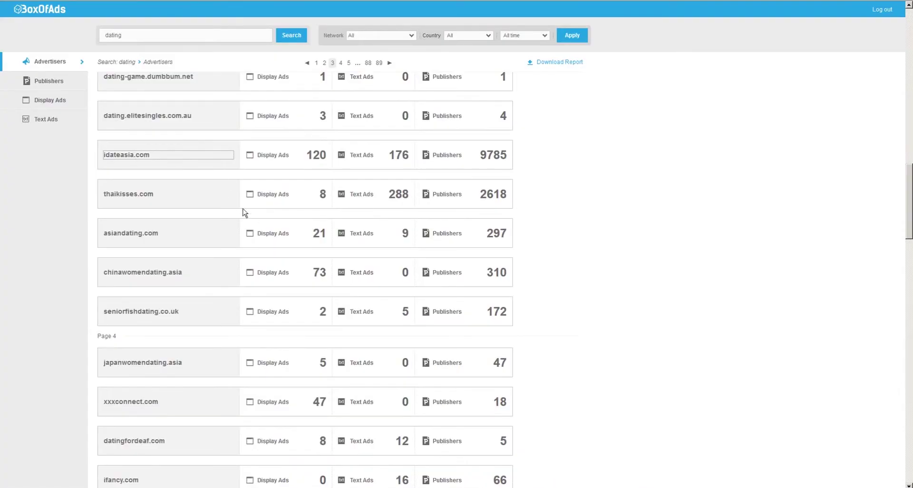
- Scroll down the dating results and back up again
{"action": "scroll", "coordinate": [230, 201], "scroll_direction": "down", "scroll_amount": 5}
{"action": "scroll", "coordinate": [231, 201], "scroll_direction": "up", "scroll_amount": 6}
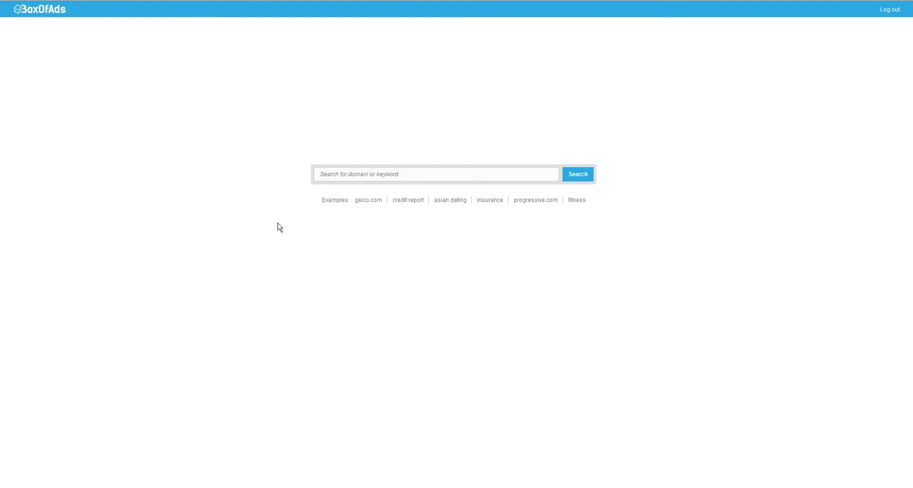
- Search for 'dating' via the autocomplete suggestion and scroll the Advertisers list to asiandating.com
{"action": "type", "text": "dating"}
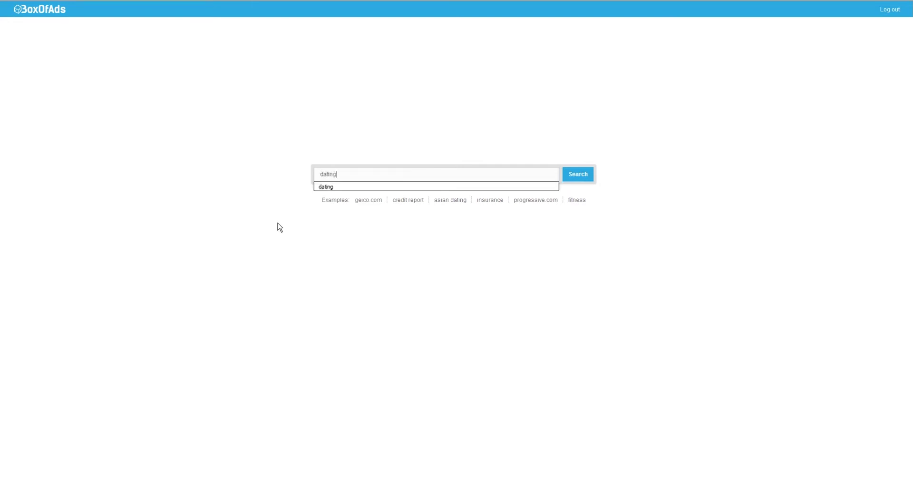
{"action": "key", "text": "Down"}
{"action": "key", "text": "Return"}
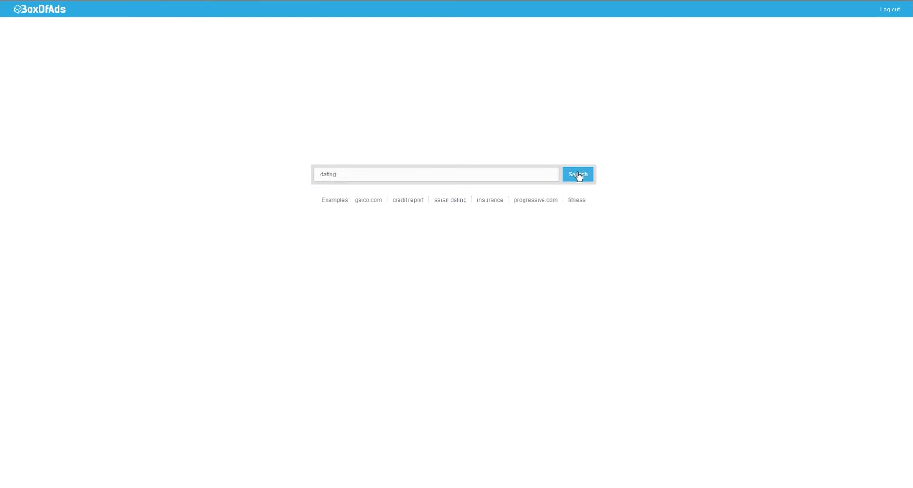
{"action": "left_click", "coordinate": [580, 179]}
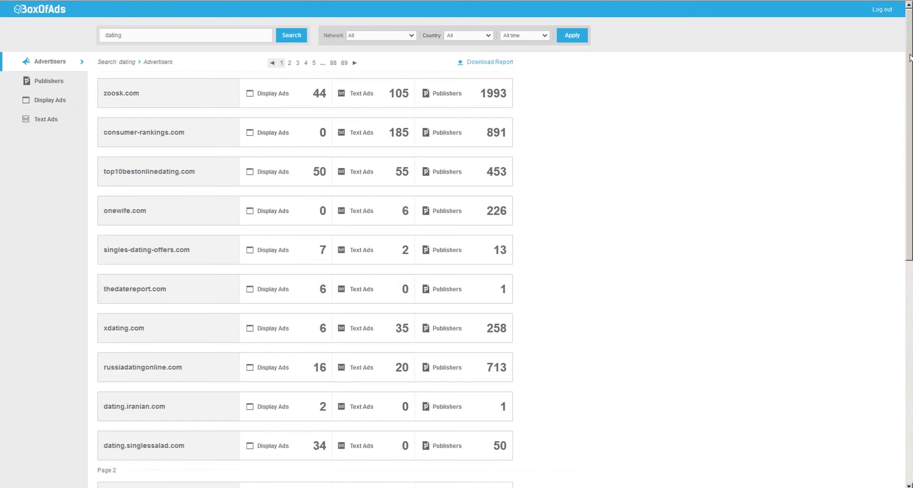
{"action": "mouse_move", "coordinate": [909, 57]}
{"action": "left_mouse_down"}
{"action": "mouse_move", "coordinate": [910, 103]}
{"action": "mouse_move", "coordinate": [909, 57]}
{"action": "left_mouse_up"}
{"action": "left_click_drag", "start_coordinate": [909, 61], "coordinate": [910, 369]}
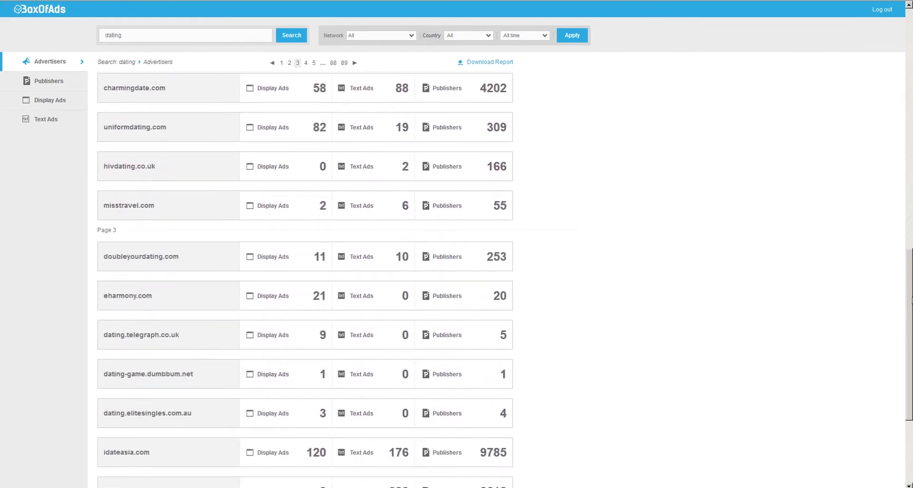
{"action": "left_click_drag", "start_coordinate": [911, 299], "coordinate": [910, 300]}
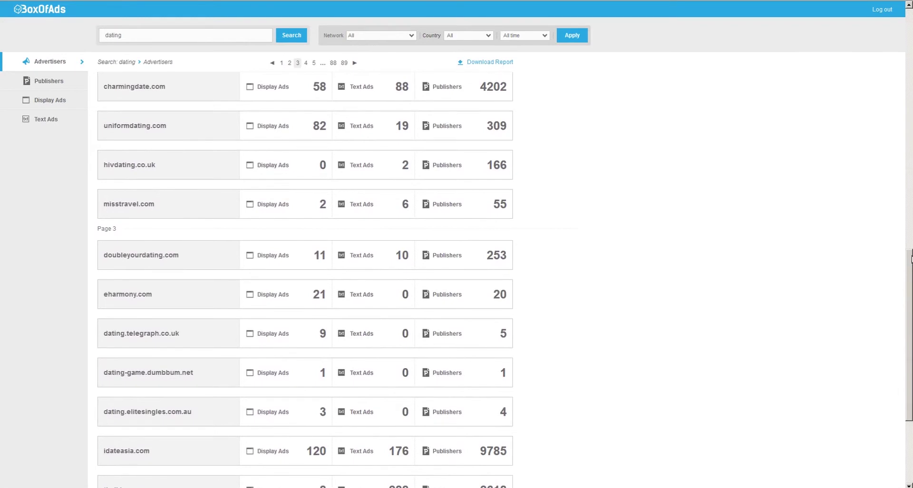
{"action": "left_click_drag", "start_coordinate": [910, 267], "coordinate": [910, 271]}
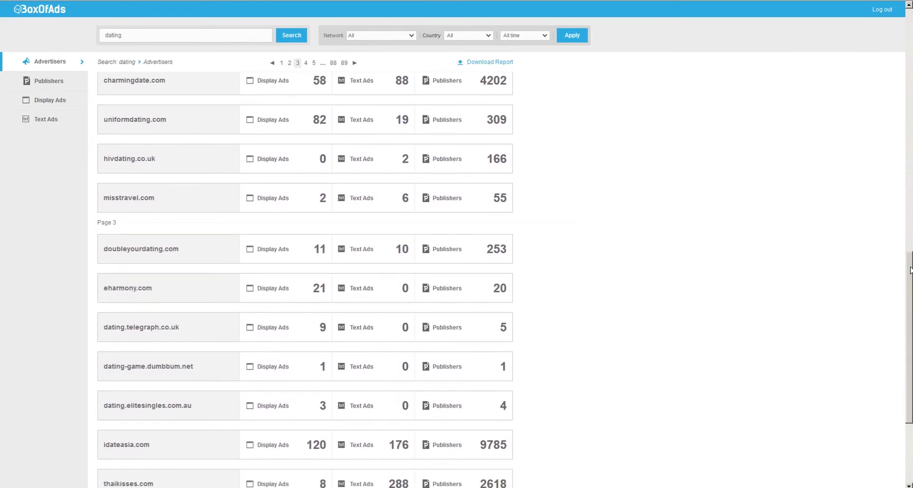
{"action": "scroll", "coordinate": [911, 270], "scroll_direction": "down", "scroll_amount": 4}
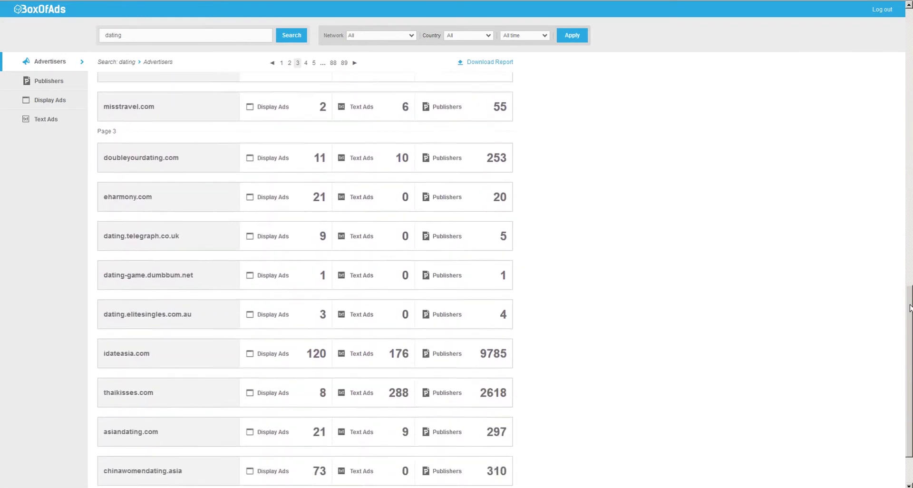
- Scroll through the dating advertiser result pages to reach charmingdate.com
{"action": "scroll", "coordinate": [599, 276], "scroll_direction": "down", "scroll_amount": 8}
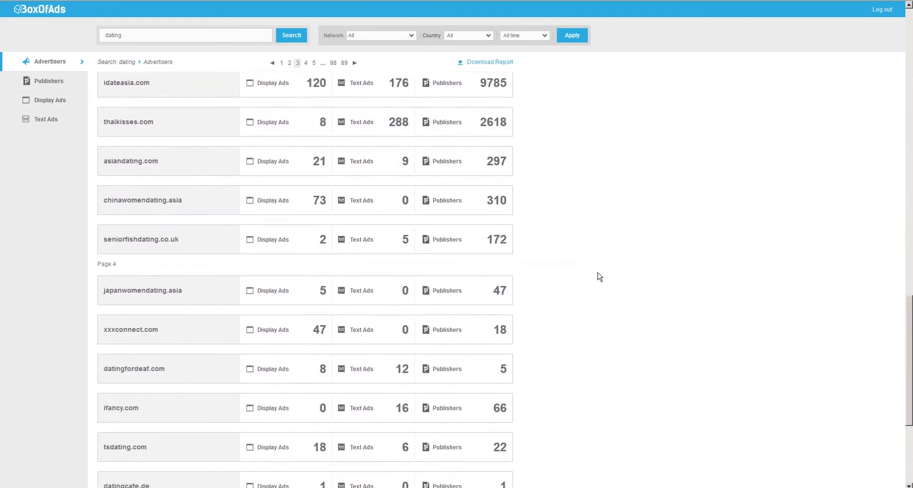
{"action": "scroll", "coordinate": [599, 277], "scroll_direction": "down", "scroll_amount": 8}
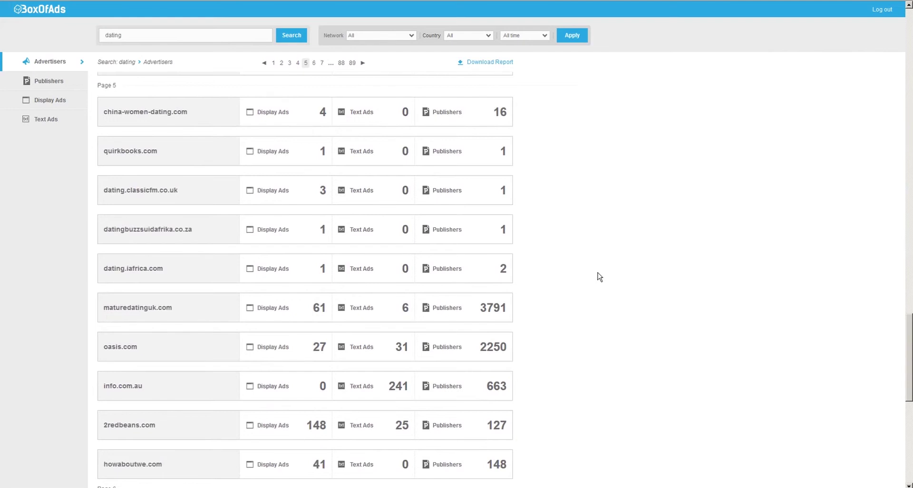
{"action": "scroll", "coordinate": [599, 277], "scroll_direction": "down", "scroll_amount": 10}
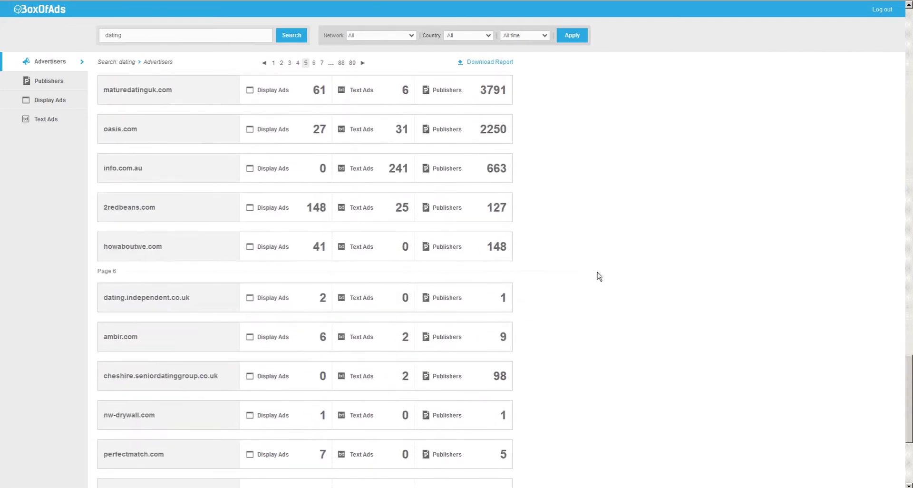
{"action": "scroll", "coordinate": [599, 276], "scroll_direction": "down", "scroll_amount": 10}
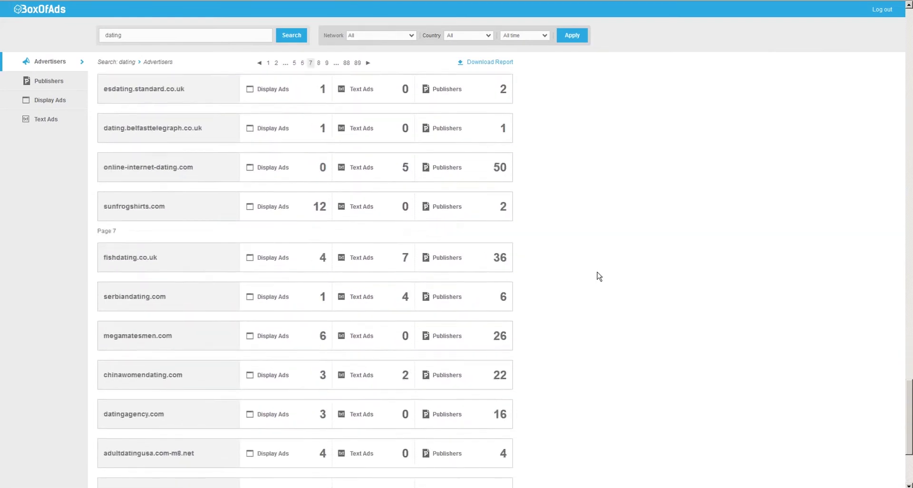
{"action": "scroll", "coordinate": [599, 277], "scroll_direction": "down", "scroll_amount": 4}
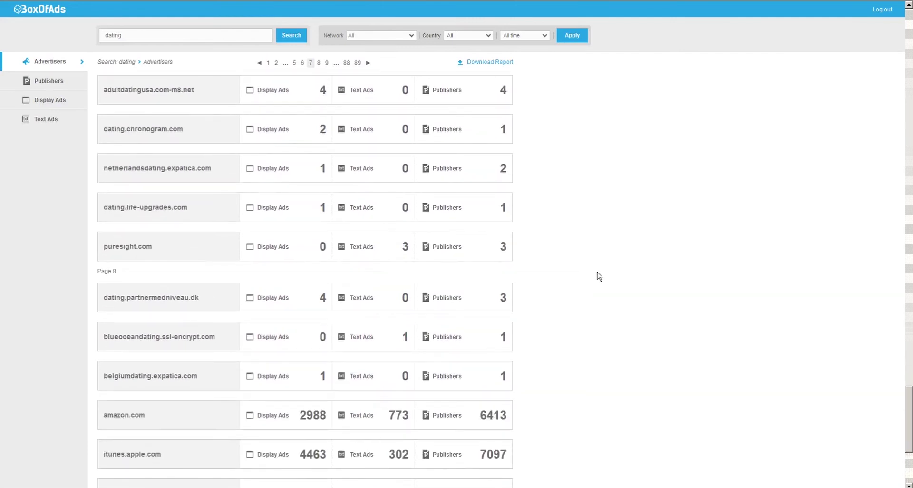
{"action": "scroll", "coordinate": [599, 277], "scroll_direction": "down", "scroll_amount": 3}
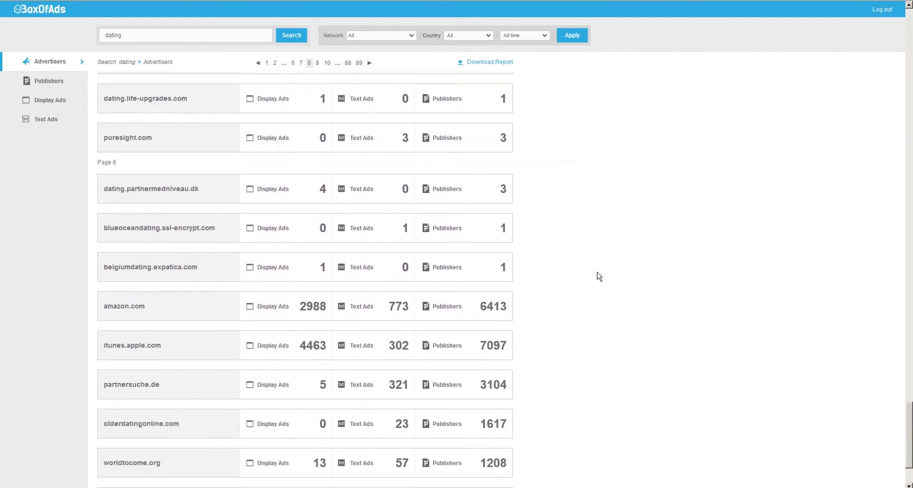
{"action": "scroll", "coordinate": [599, 277], "scroll_direction": "down", "scroll_amount": 3}
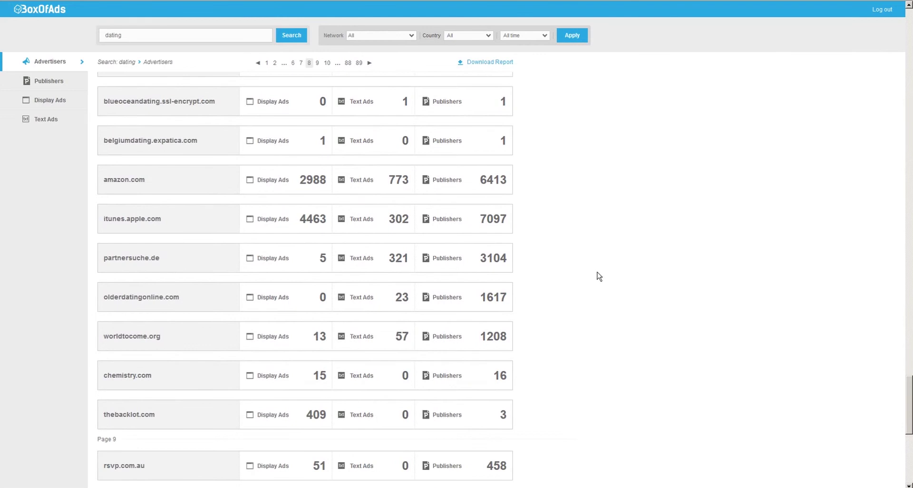
{"action": "scroll", "coordinate": [599, 276], "scroll_direction": "down", "scroll_amount": 5}
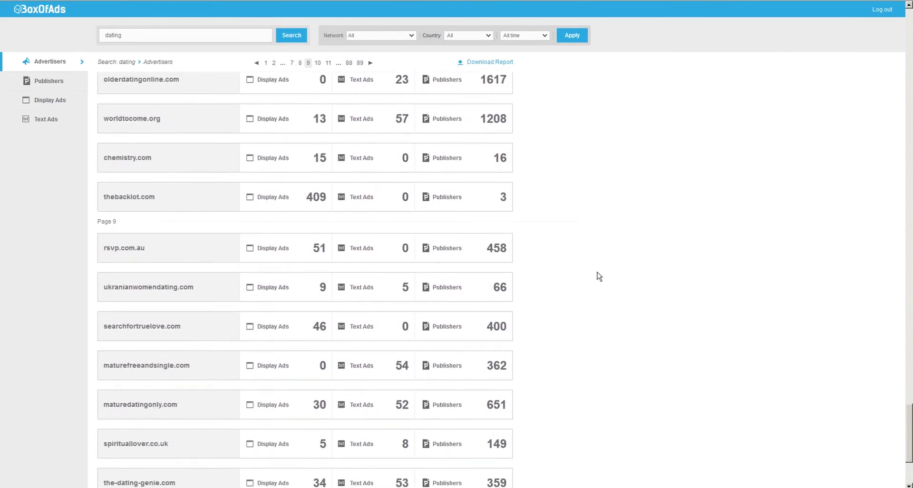
{"action": "scroll", "coordinate": [599, 277], "scroll_direction": "down", "scroll_amount": 4}
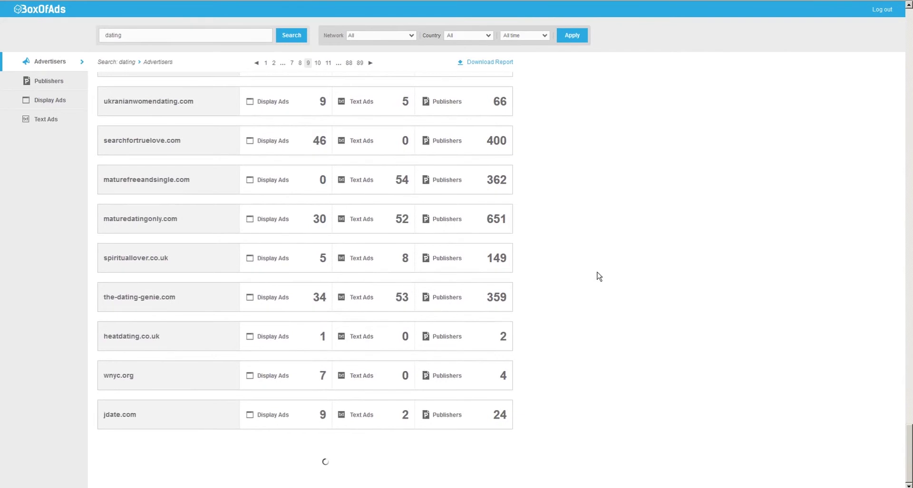
{"action": "left_click_drag", "start_coordinate": [909, 401], "coordinate": [909, 468]}
{"action": "scroll", "coordinate": [728, 375], "scroll_direction": "down", "scroll_amount": 9}
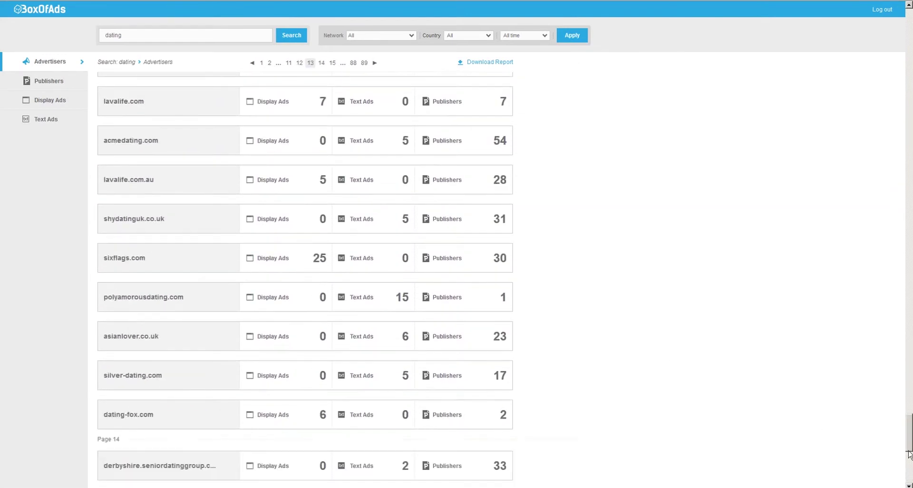
{"action": "left_click_drag", "start_coordinate": [910, 449], "coordinate": [909, 67]}
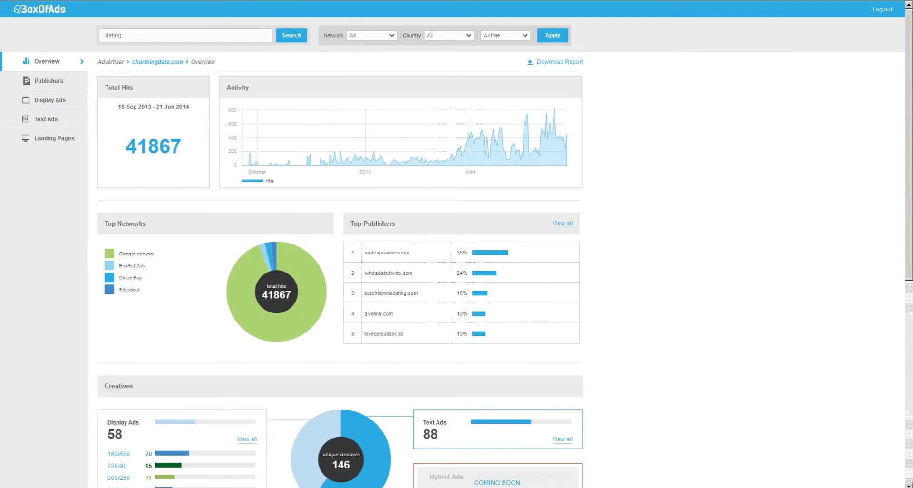
{"action": "left_click_drag", "start_coordinate": [910, 81], "coordinate": [909, 31]}
{"action": "key", "text": "alt+Left"}
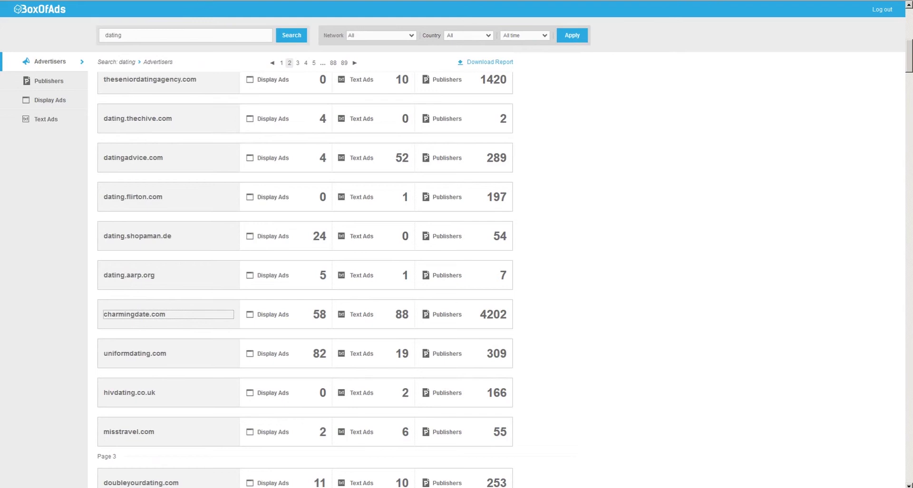
{"action": "key", "text": "alt+Right"}
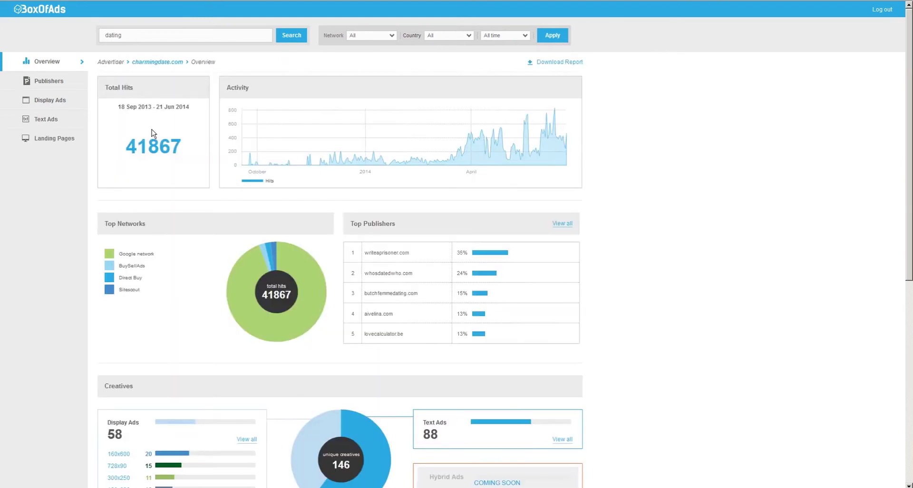
{"action": "left_click_drag", "start_coordinate": [125, 145], "coordinate": [183, 146]}
{"action": "left_click", "coordinate": [166, 169]}
- Scroll charmingdate.com's 160x600 banner gallery and view enlarged previews of several banners
{"action": "mouse_move", "coordinate": [257, 261]}
{"action": "scroll", "coordinate": [226, 284], "scroll_direction": "down", "scroll_amount": 3}
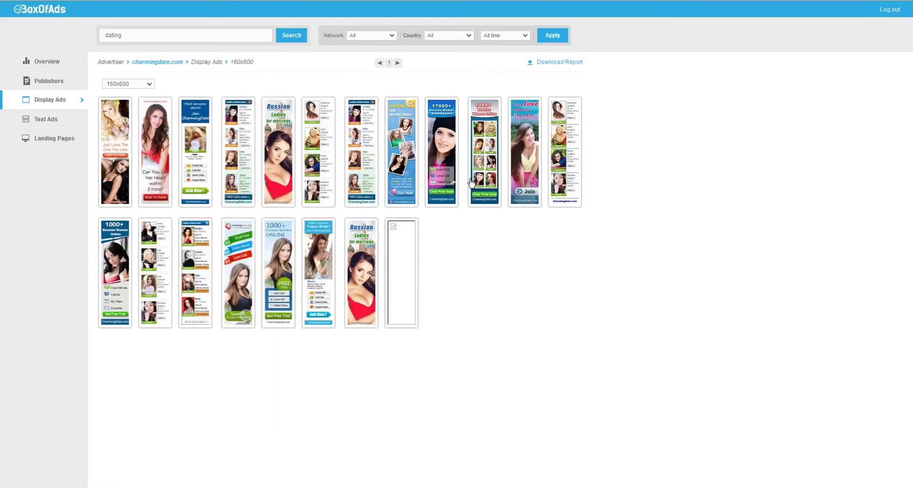
{"action": "mouse_move", "coordinate": [230, 256]}
{"action": "mouse_move", "coordinate": [323, 152]}
{"action": "mouse_move", "coordinate": [276, 147]}
- Return to the overview, view all charmingdate.com text ads, then go back to the overview
{"action": "key", "text": "alt+Left"}
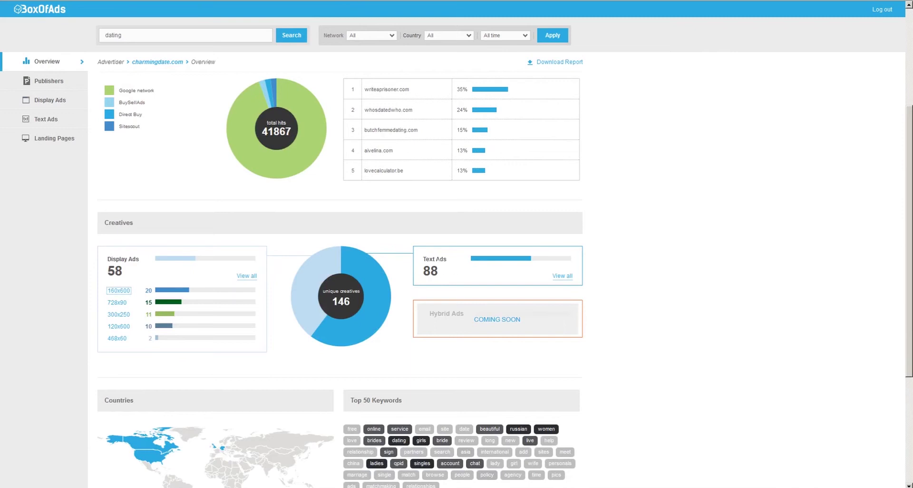
{"action": "left_click", "coordinate": [562, 275]}
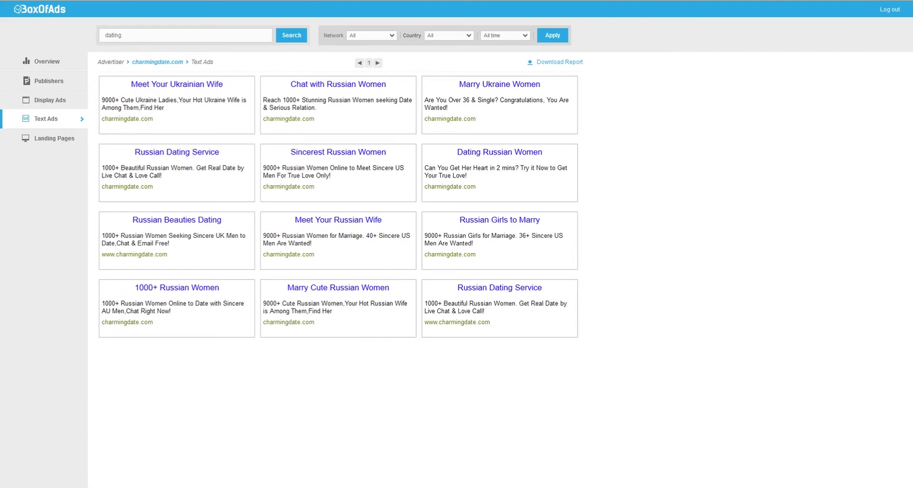
{"action": "key", "text": "alt+Left"}
{"action": "scroll", "coordinate": [292, 258], "scroll_direction": "down", "scroll_amount": 3}
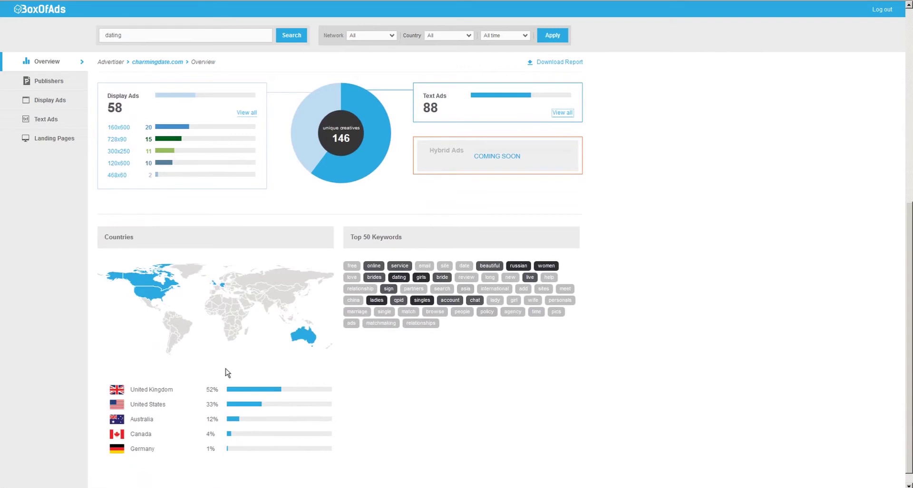
- Look over the charmingdate.com overview, then open its Publishers list led by writeaprisoner.com
{"action": "scroll", "coordinate": [165, 353], "scroll_direction": "down", "scroll_amount": 1}
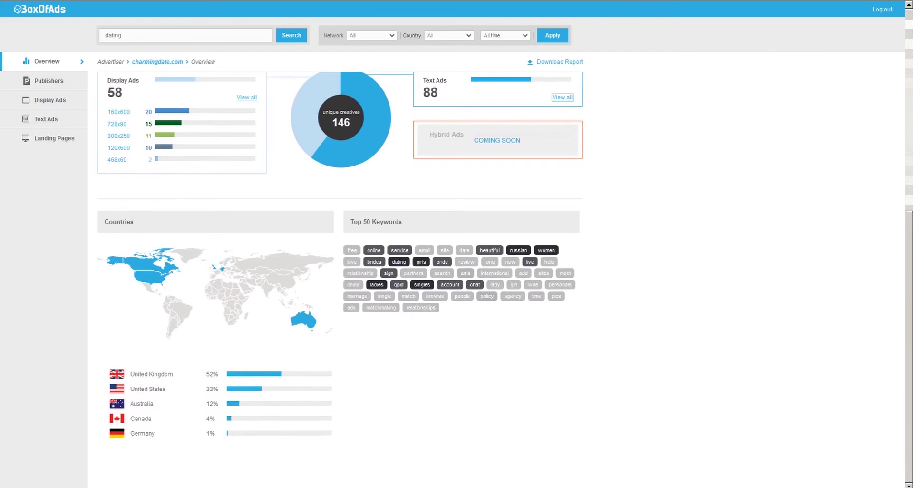
{"action": "scroll", "coordinate": [158, 379], "scroll_direction": "up", "scroll_amount": 7}
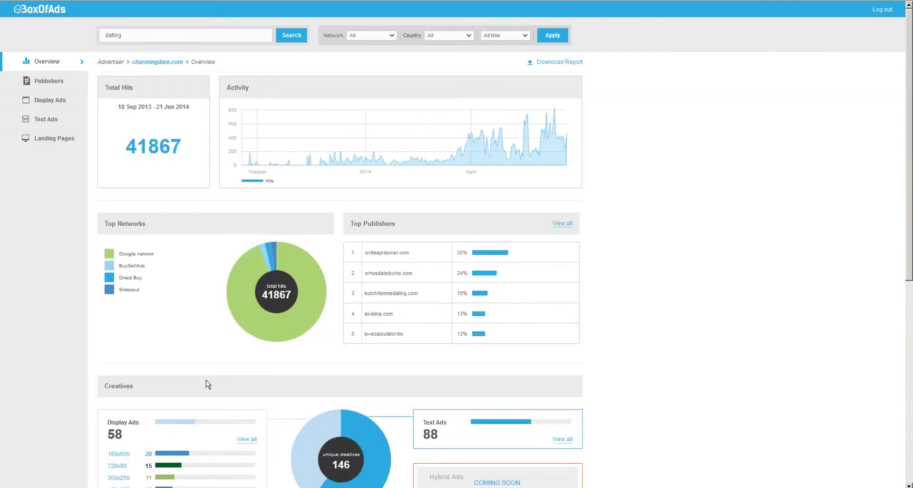
{"action": "scroll", "coordinate": [207, 385], "scroll_direction": "down", "scroll_amount": 7}
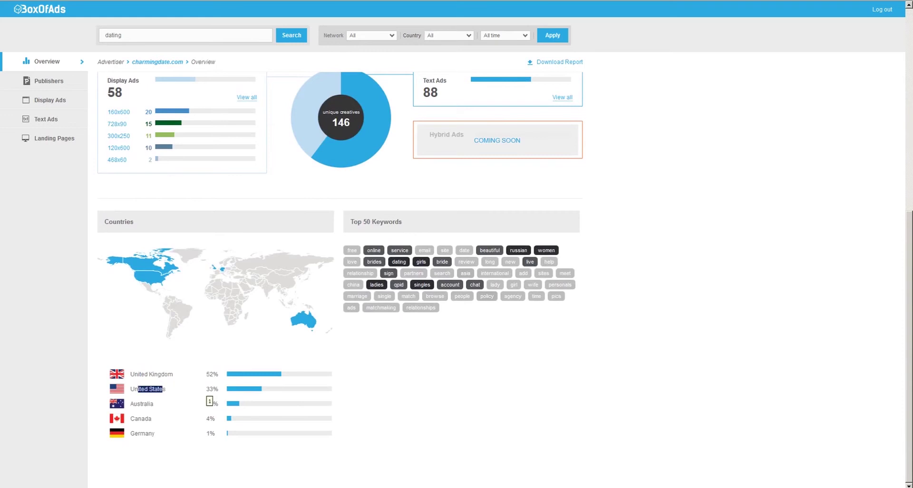
{"action": "scroll", "coordinate": [209, 383], "scroll_direction": "up", "scroll_amount": 7}
{"action": "scroll", "coordinate": [208, 380], "scroll_direction": "down", "scroll_amount": 7}
{"action": "scroll", "coordinate": [190, 367], "scroll_direction": "up", "scroll_amount": 7}
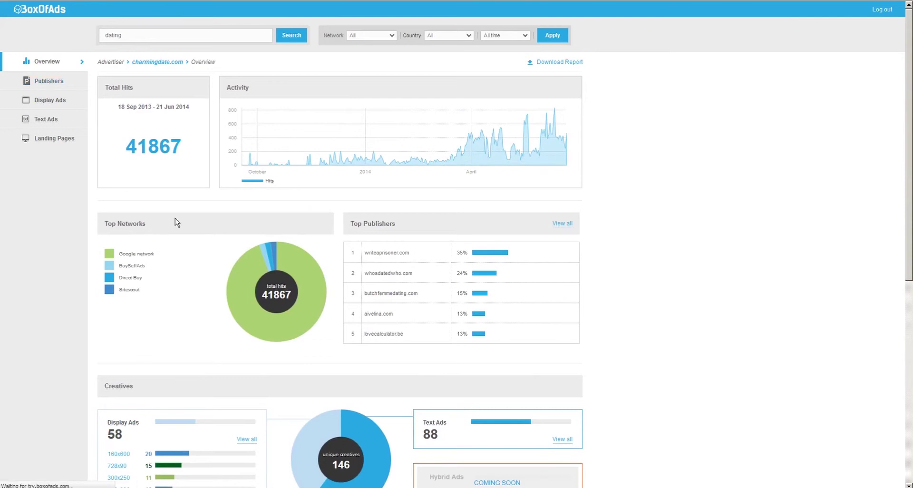
{"action": "left_click", "coordinate": [48, 84]}
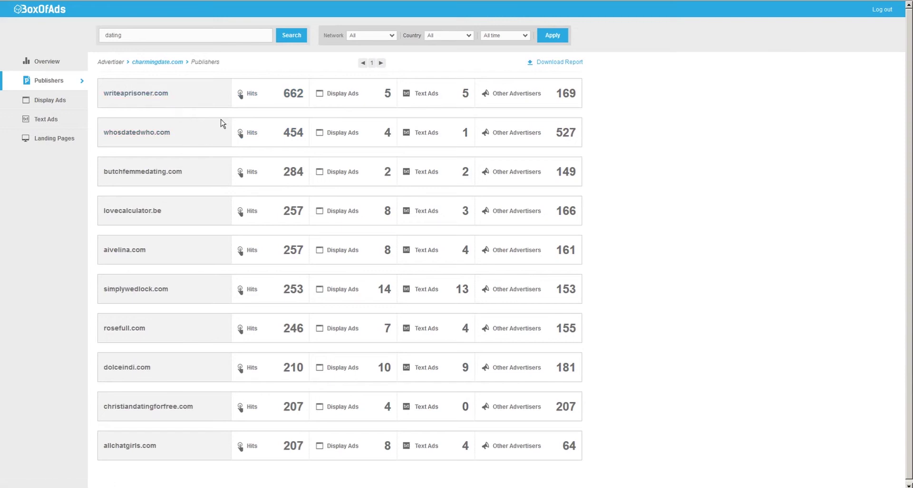
{"action": "scroll", "coordinate": [221, 123], "scroll_direction": "down", "scroll_amount": 2}
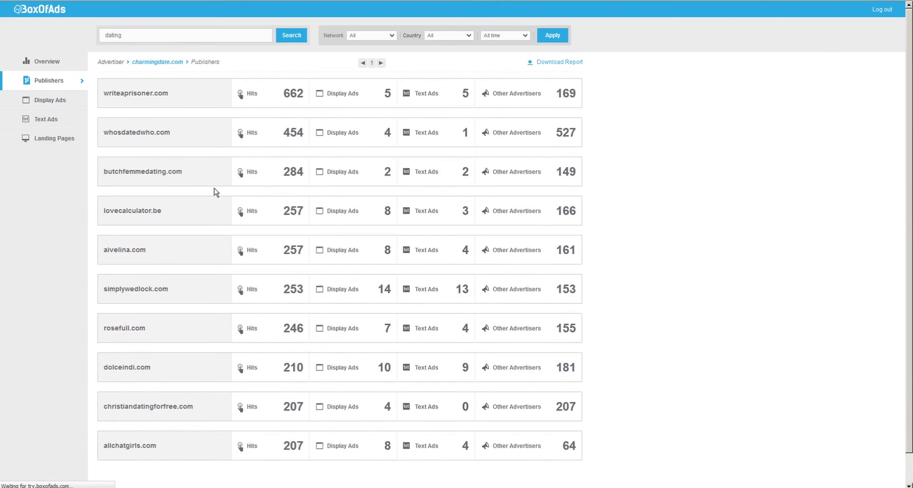
- Show charmingdate.com's Display Ads gallery, leaving the size filter on All sizes
{"action": "left_click", "coordinate": [160, 164]}
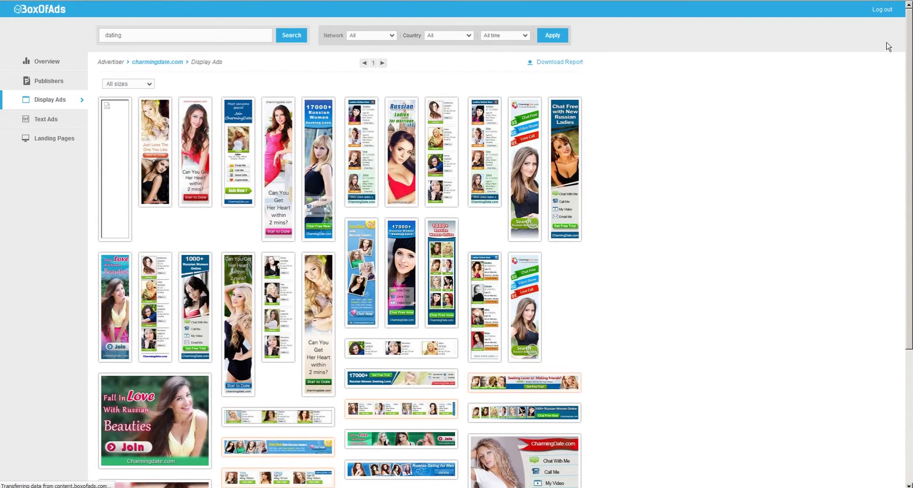
{"action": "left_click", "coordinate": [142, 84]}
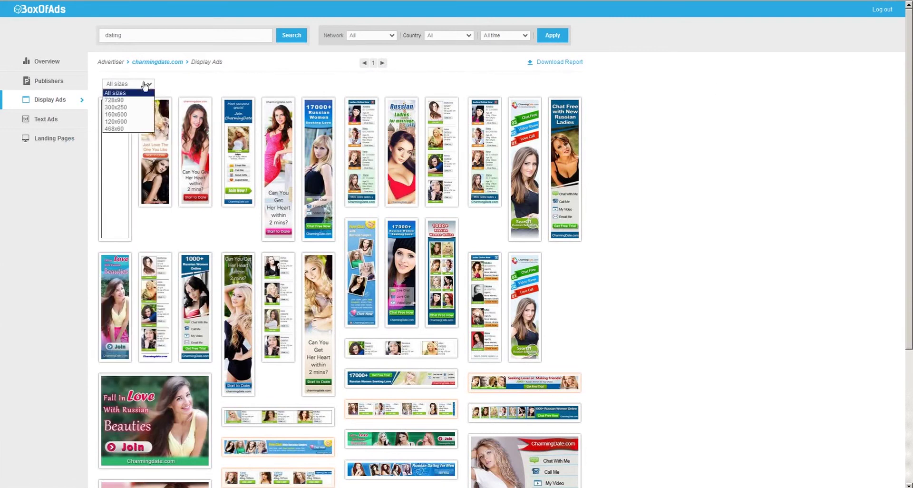
{"action": "left_click", "coordinate": [190, 82]}
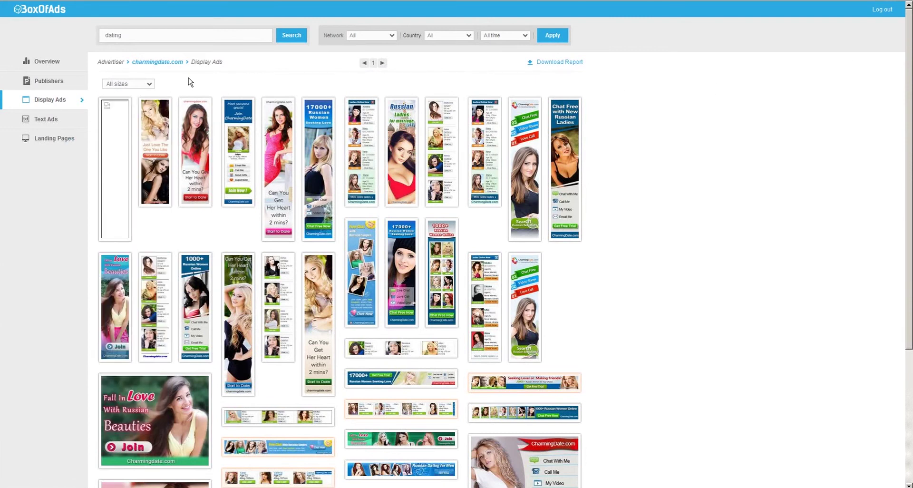
- List charmingdate.com's landing pages and preview the fourth, a CharmingDate sign-up page, in a new tab
{"action": "left_click", "coordinate": [48, 141]}
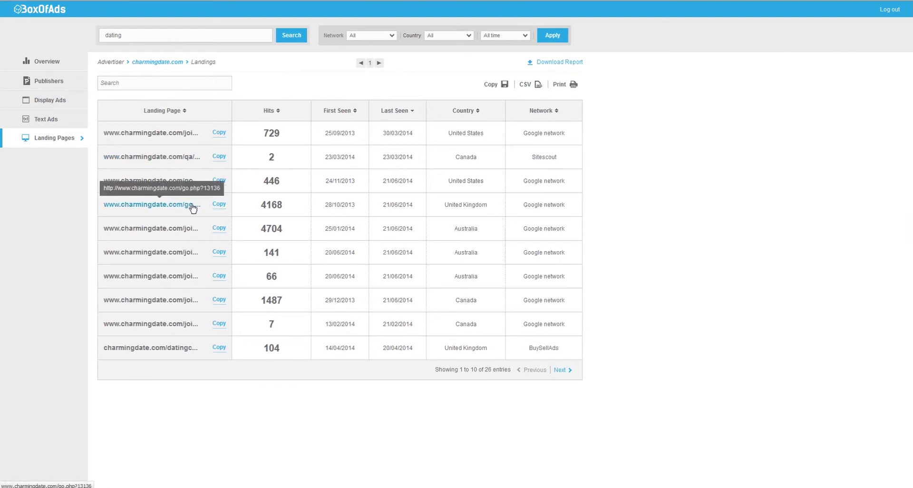
{"action": "right_click", "coordinate": [172, 206]}
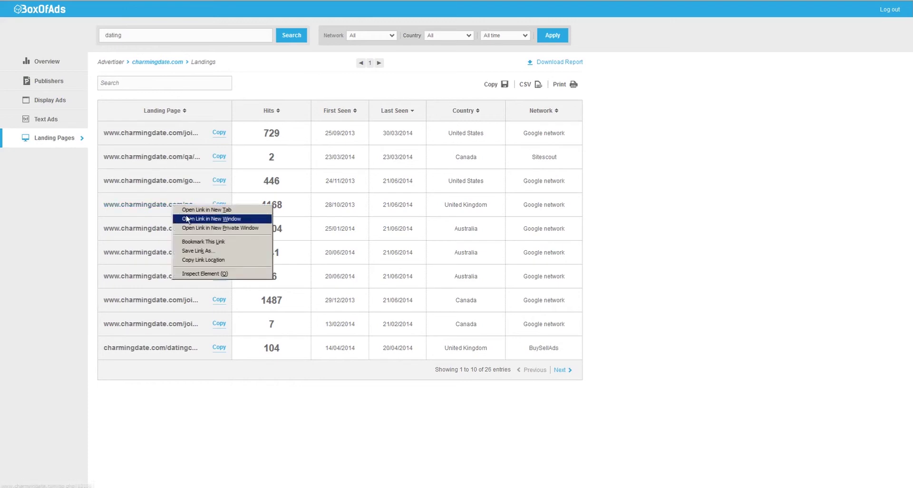
{"action": "left_click", "coordinate": [187, 212]}
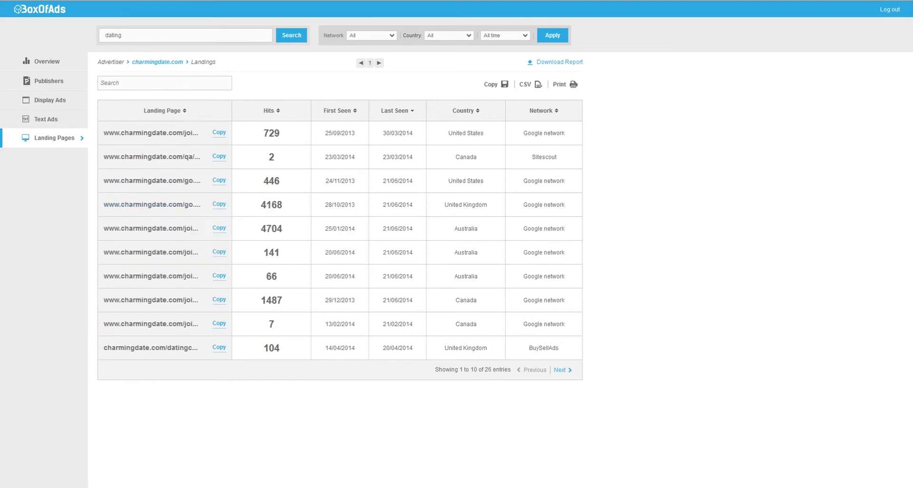
{"action": "key", "text": "ctrl+Tab"}
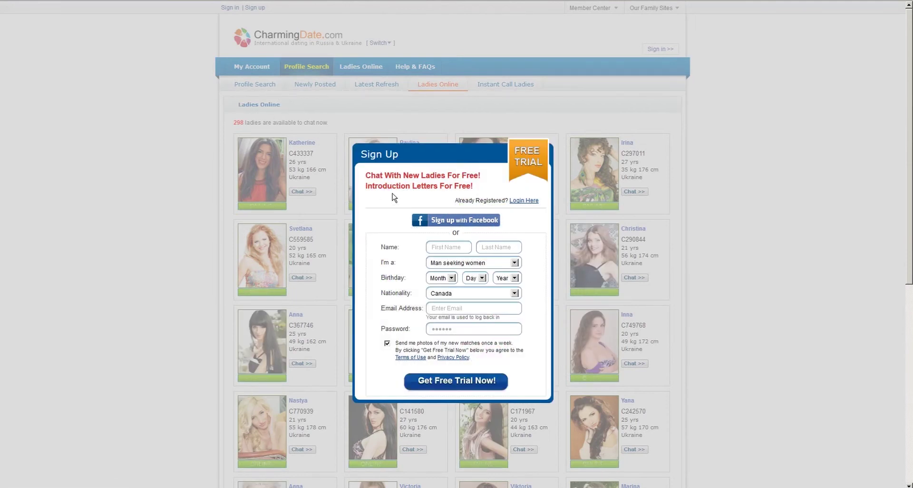
{"action": "key", "text": "ctrl+Tab"}
- Advance to landing pages 21–26 and preview the fourth one in a new tab
{"action": "left_click", "coordinate": [569, 370]}
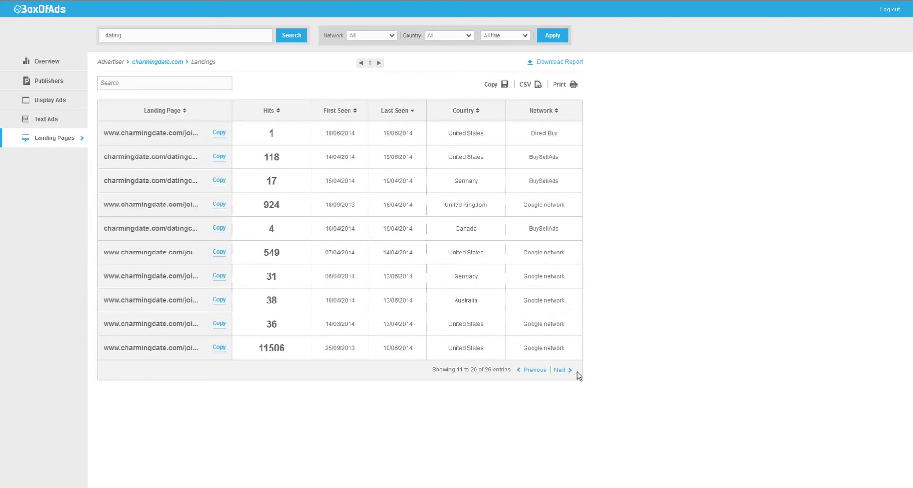
{"action": "left_click", "coordinate": [561, 370]}
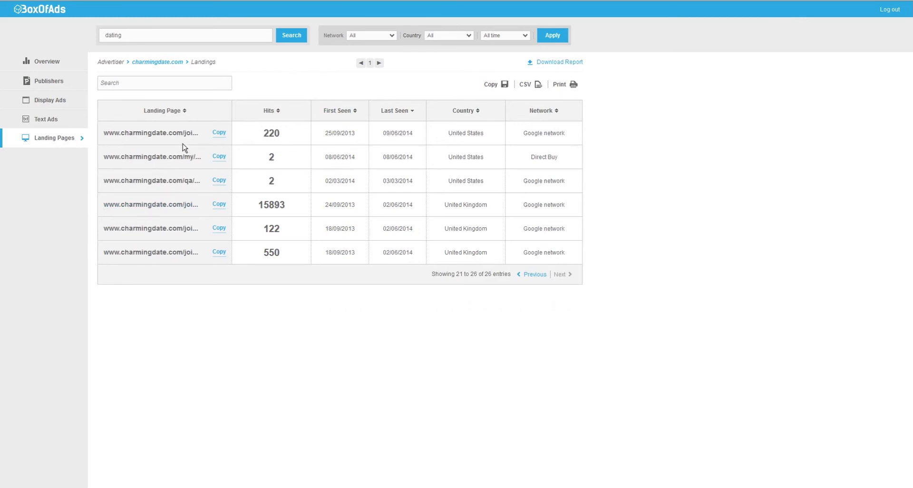
{"action": "right_click", "coordinate": [171, 209]}
{"action": "left_click", "coordinate": [185, 211]}
{"action": "key", "text": "ctrl+Tab"}
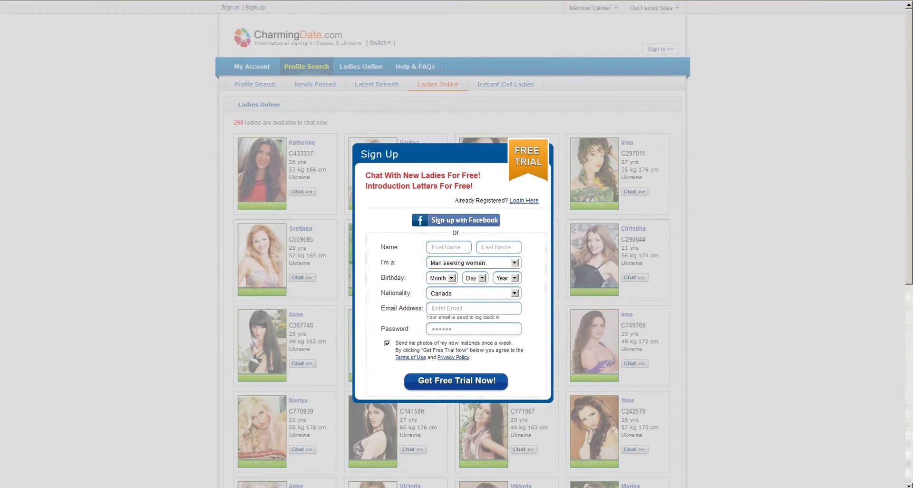
{"action": "key", "text": "ctrl+shift+Tab"}
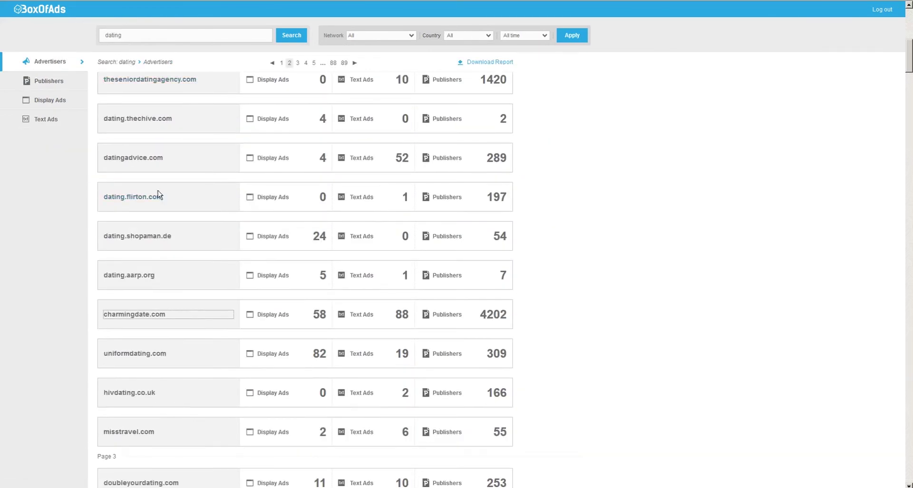
- Scroll back to the top of the dating advertisers list, where zoosk.com leads
{"action": "scroll", "coordinate": [159, 194], "scroll_direction": "up", "scroll_amount": 7}
{"action": "scroll", "coordinate": [159, 194], "scroll_direction": "up", "scroll_amount": 2}
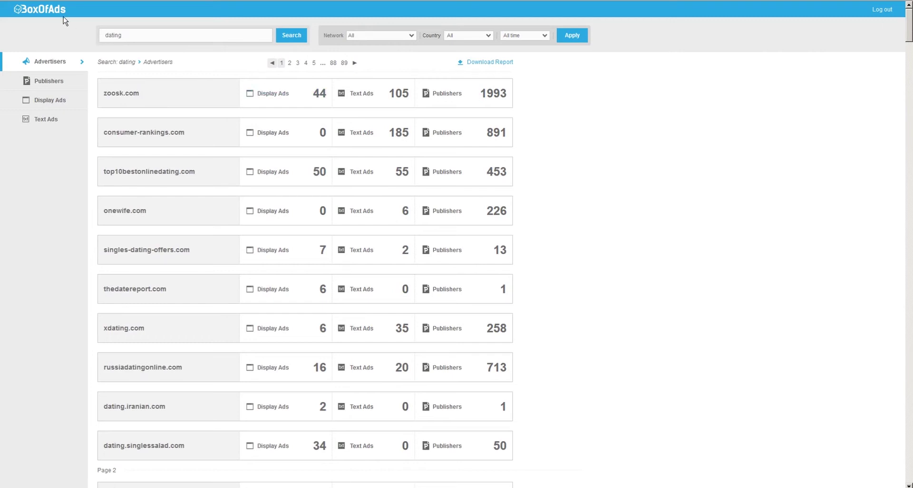
- Search BoxOfAds again for t202kw from the form history, returning one sovrn.net advertiser
{"action": "key", "text": "alt+Left"}
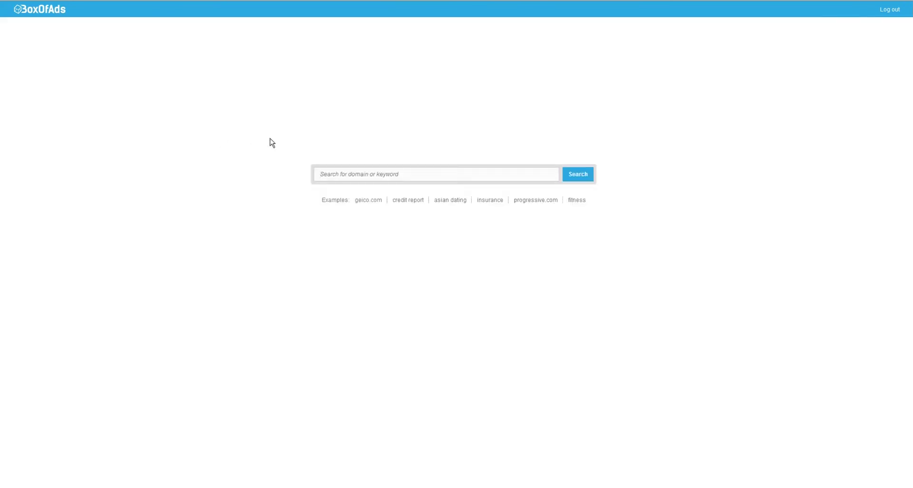
{"action": "key", "text": "Down"}
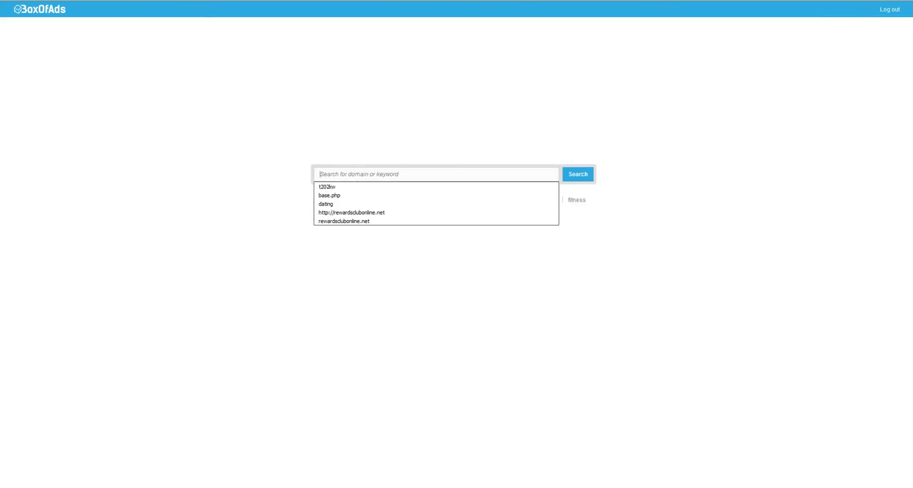
{"action": "left_click", "coordinate": [349, 189]}
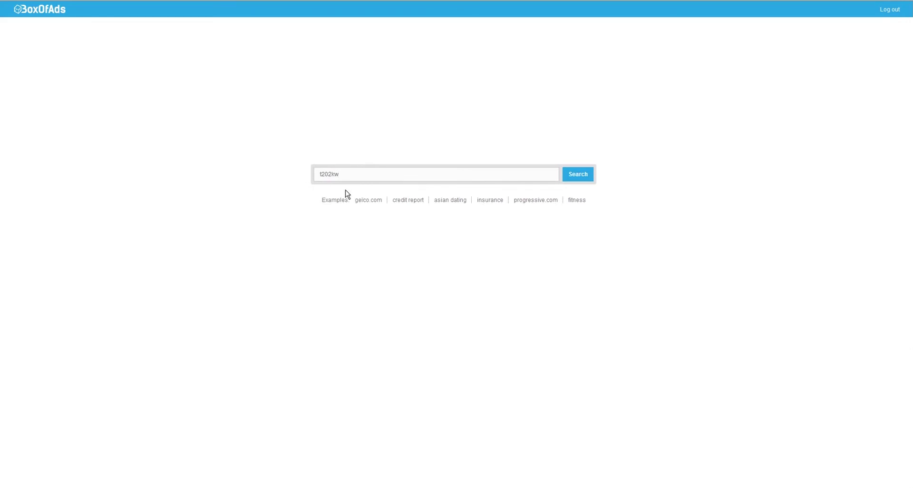
{"action": "left_click", "coordinate": [584, 177]}
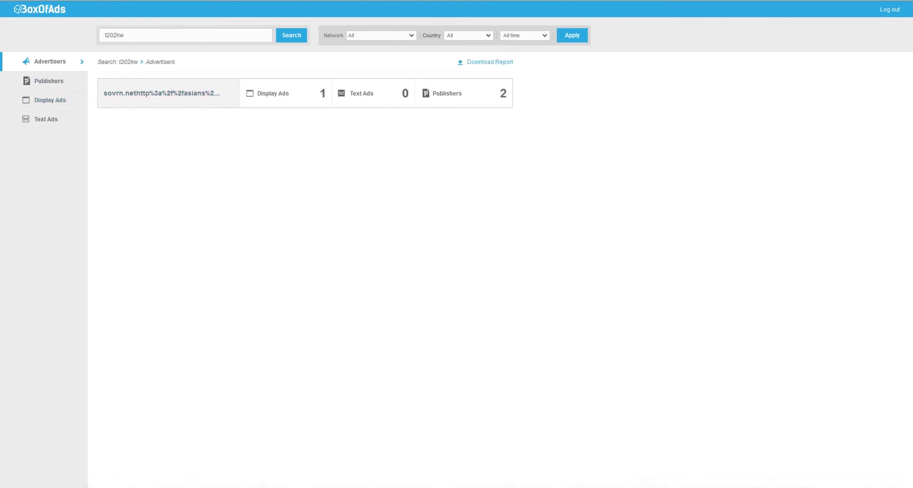
- Replace the t202kw search term with base.php and run the search
{"action": "double_click", "coordinate": [129, 36]}
{"action": "key", "text": "BackSpace"}
{"action": "type", "text": "base.php"}
{"action": "key", "text": "BackSpace"}
{"action": "key", "text": "BackSpace"}
{"action": "key", "text": "BackSpace"}
{"action": "type", "text": "php"}
{"action": "key", "text": "Return"}
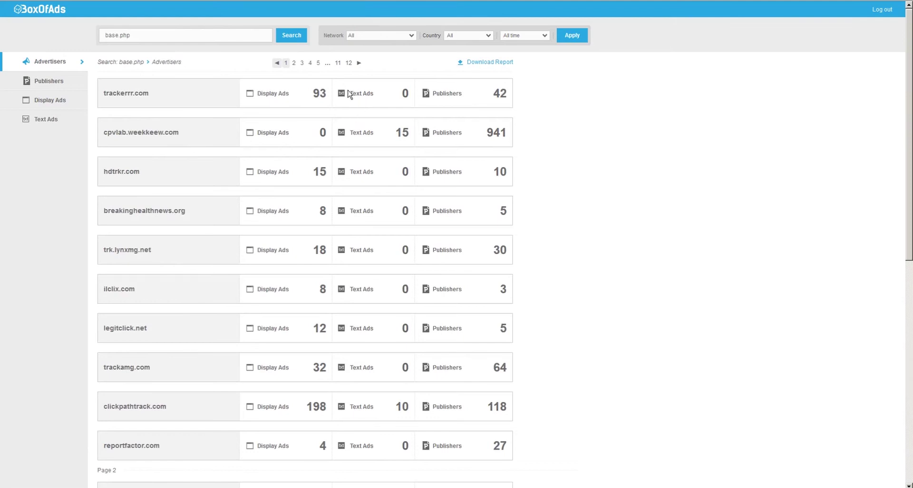
- Scroll through the base.php advertiser results and return to the top
{"action": "scroll", "coordinate": [362, 72], "scroll_direction": "down", "scroll_amount": 3}
{"action": "scroll", "coordinate": [304, 275], "scroll_direction": "down", "scroll_amount": 4}
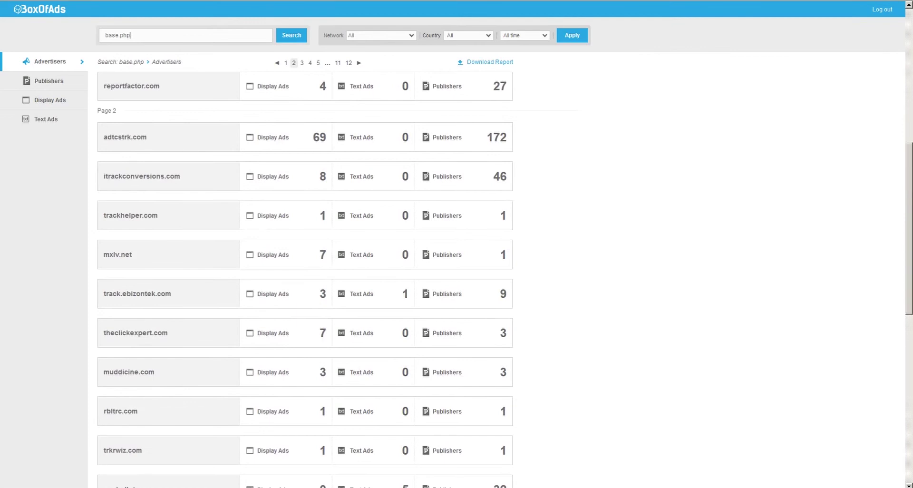
{"action": "scroll", "coordinate": [285, 320], "scroll_direction": "down", "scroll_amount": 4}
{"action": "scroll", "coordinate": [205, 325], "scroll_direction": "up", "scroll_amount": 2}
{"action": "scroll", "coordinate": [204, 325], "scroll_direction": "up", "scroll_amount": 7}
{"action": "scroll", "coordinate": [205, 325], "scroll_direction": "down", "scroll_amount": 15}
{"action": "scroll", "coordinate": [205, 325], "scroll_direction": "down", "scroll_amount": 6}
{"action": "key", "text": "Home"}
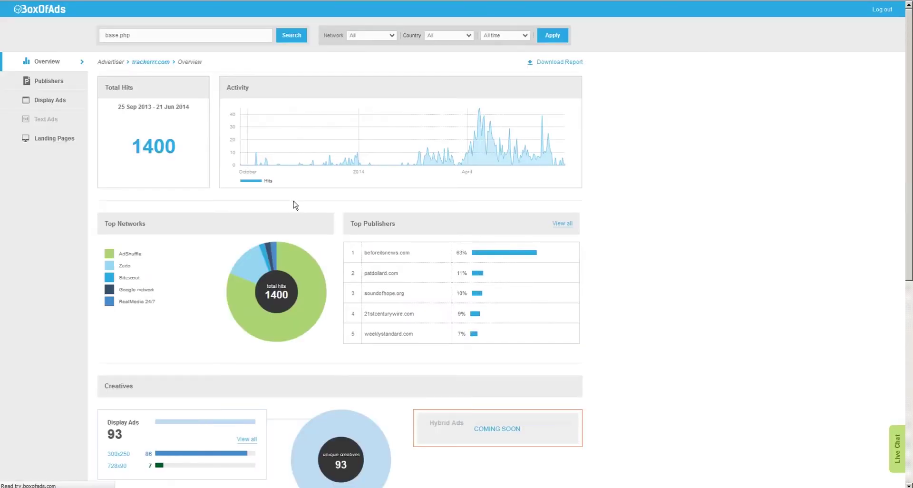
- Inspect the trackerrr.com overview's Top Networks pie slices and its publisher details
{"action": "mouse_move", "coordinate": [315, 277]}
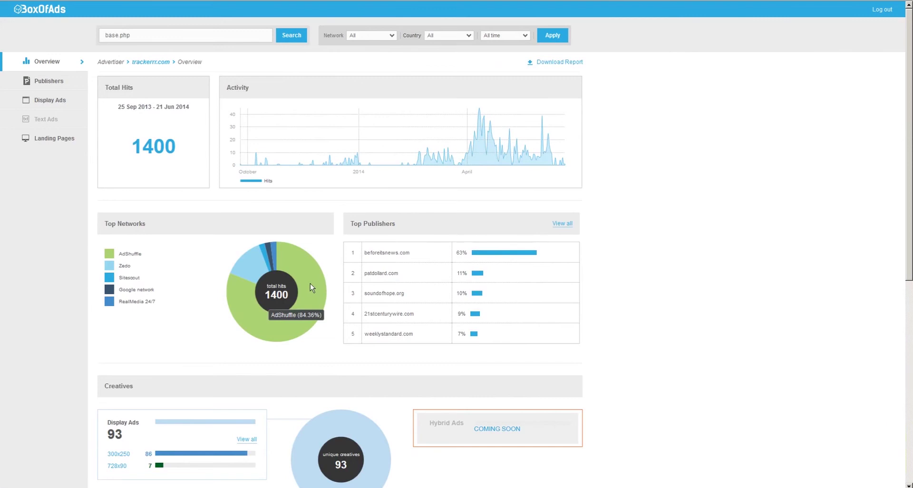
{"action": "mouse_move", "coordinate": [246, 267]}
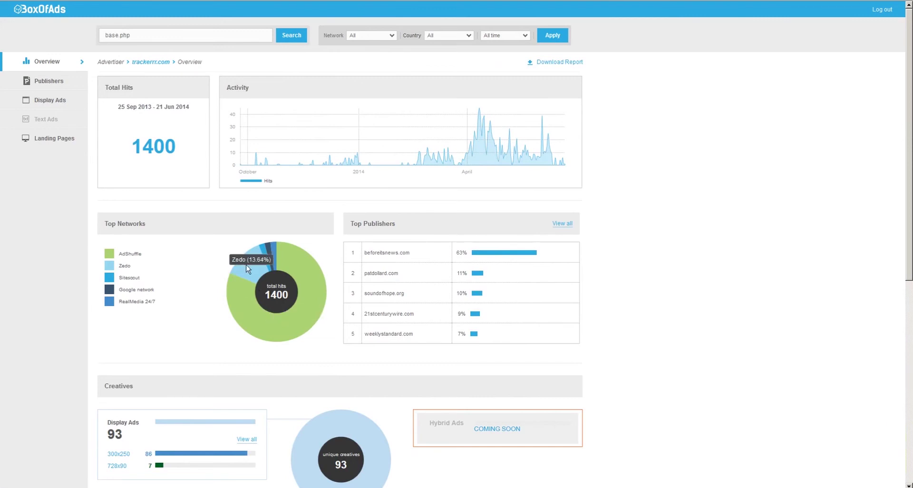
{"action": "scroll", "coordinate": [181, 278], "scroll_direction": "down", "scroll_amount": 3}
{"action": "mouse_move", "coordinate": [327, 193]}
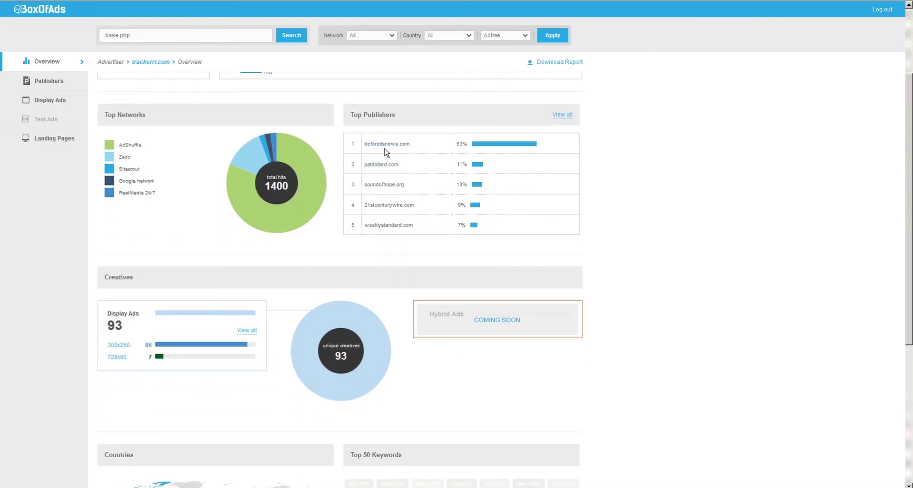
{"action": "mouse_move", "coordinate": [284, 164]}
{"action": "scroll", "coordinate": [136, 222], "scroll_direction": "down", "scroll_amount": 3}
{"action": "scroll", "coordinate": [134, 222], "scroll_direction": "up", "scroll_amount": 3}
{"action": "scroll", "coordinate": [136, 222], "scroll_direction": "up", "scroll_amount": 3}
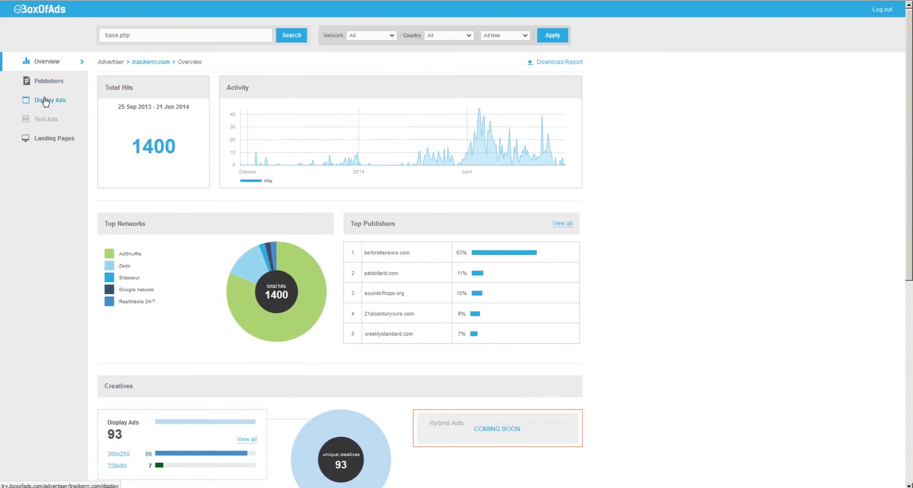
- Browse trackerrr.com's display ads gallery down to the last ads and back to the top
{"action": "left_click", "coordinate": [45, 101]}
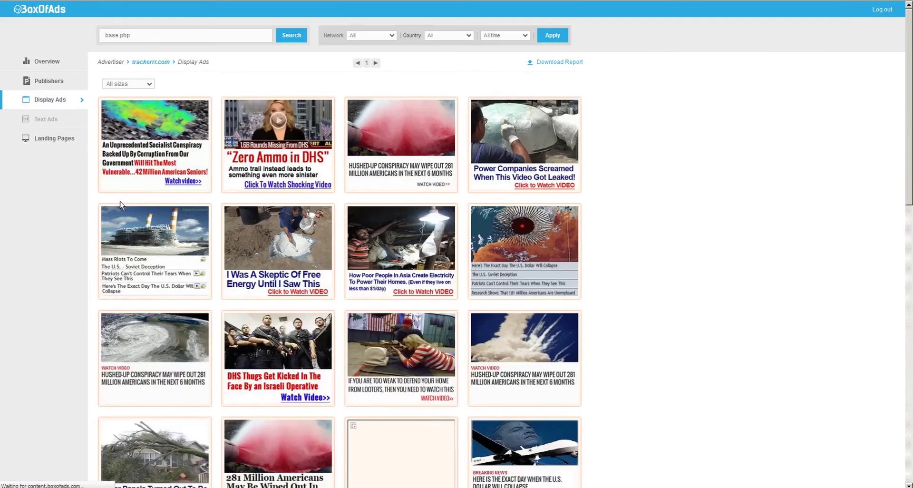
{"action": "scroll", "coordinate": [610, 267], "scroll_direction": "down", "scroll_amount": 3}
{"action": "scroll", "coordinate": [611, 267], "scroll_direction": "down", "scroll_amount": 4}
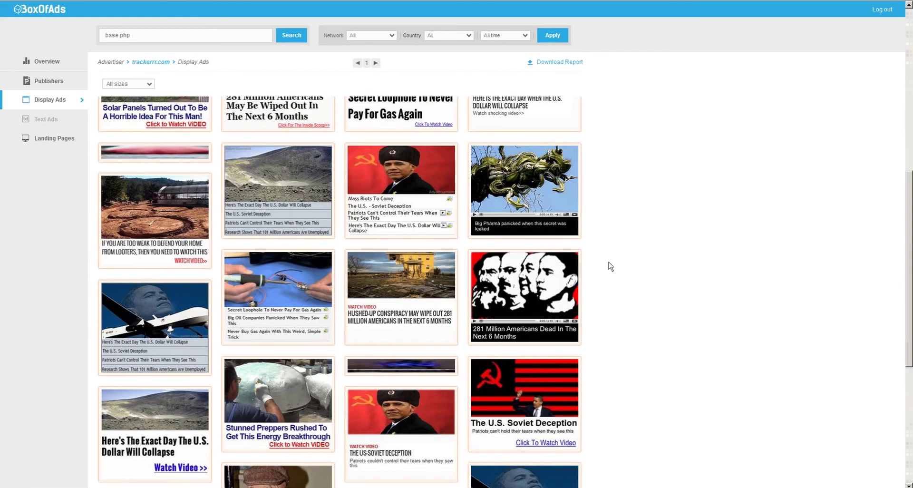
{"action": "scroll", "coordinate": [610, 266], "scroll_direction": "down", "scroll_amount": 4}
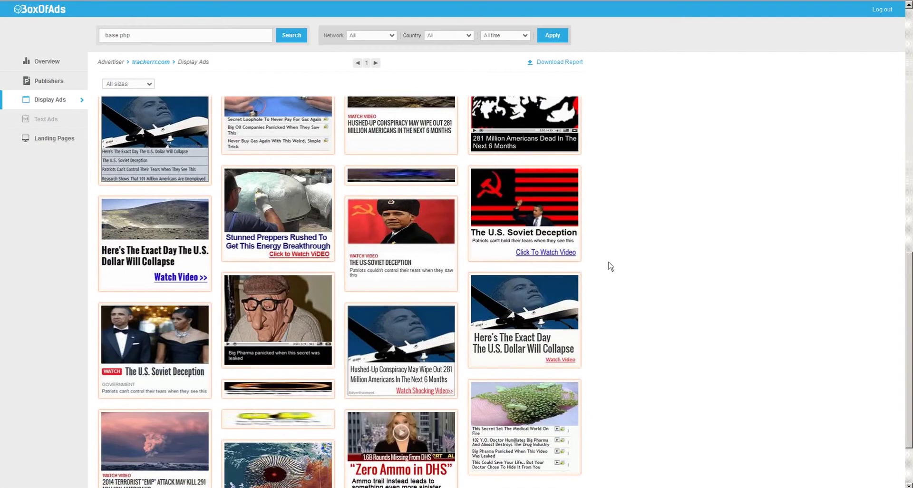
{"action": "scroll", "coordinate": [611, 266], "scroll_direction": "down", "scroll_amount": 2}
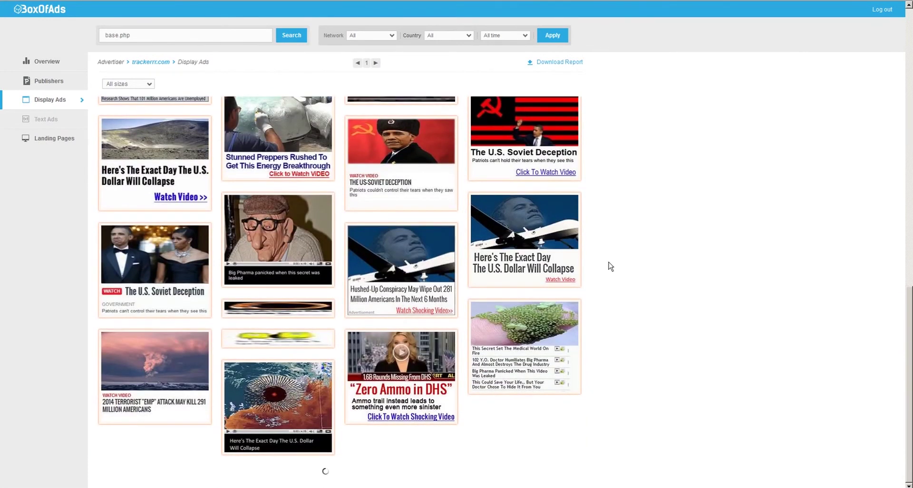
{"action": "scroll", "coordinate": [610, 266], "scroll_direction": "down", "scroll_amount": 4}
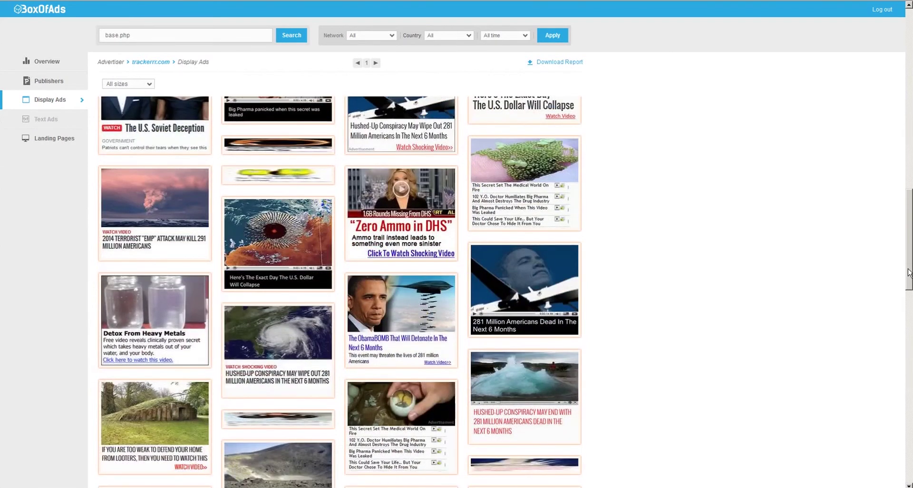
{"action": "left_click_drag", "start_coordinate": [909, 276], "coordinate": [910, 438]}
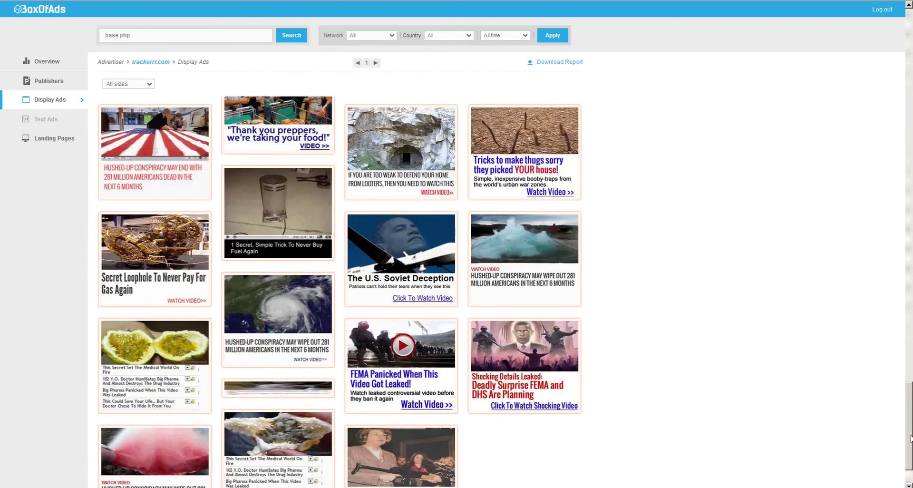
{"action": "left_click_drag", "start_coordinate": [910, 438], "coordinate": [904, 456]}
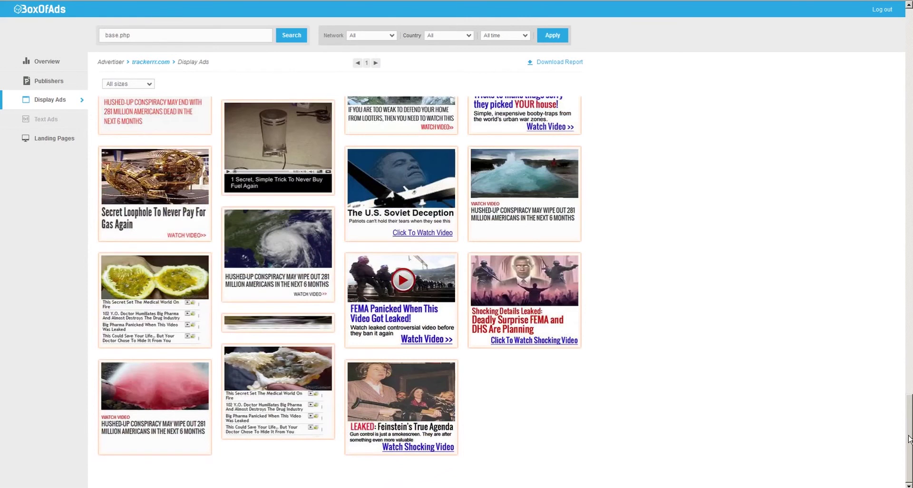
{"action": "left_click_drag", "start_coordinate": [908, 435], "coordinate": [903, 48]}
{"action": "mouse_move", "coordinate": [345, 138]}
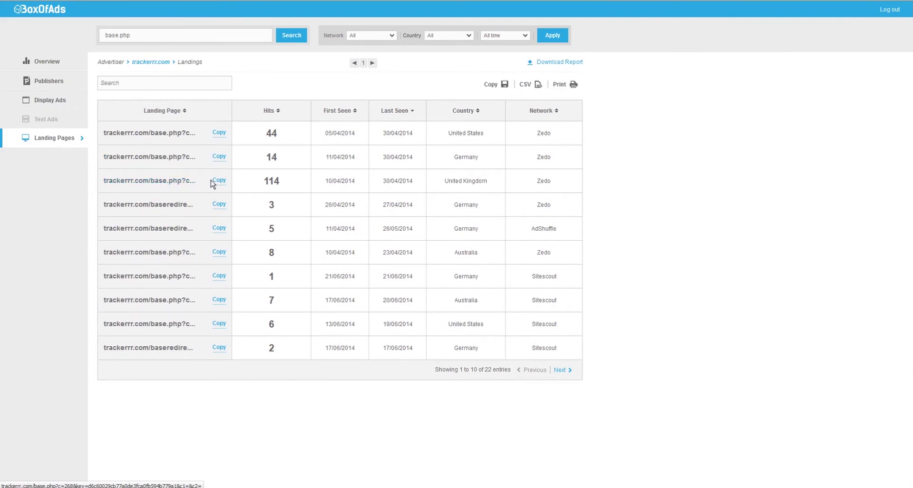
- Bring up the link options for the third trackerrr.com landing page
{"action": "right_click", "coordinate": [186, 182]}
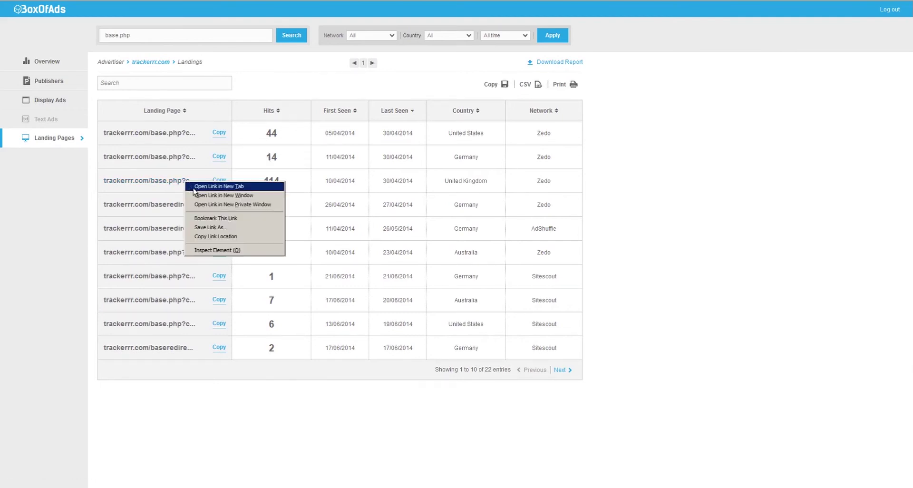
- Preview the crisis-mistakes landing page in a new tab, then leave it for the landings table
{"action": "left_click", "coordinate": [193, 189]}
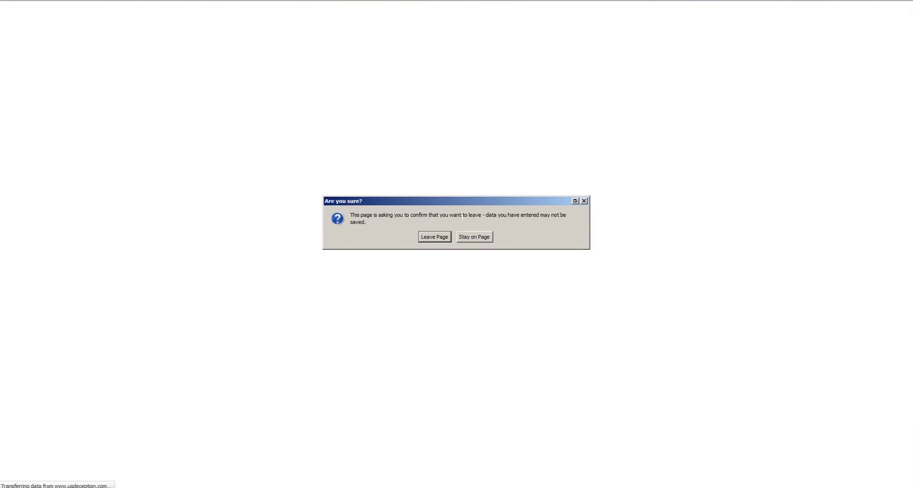
{"action": "left_click", "coordinate": [434, 236]}
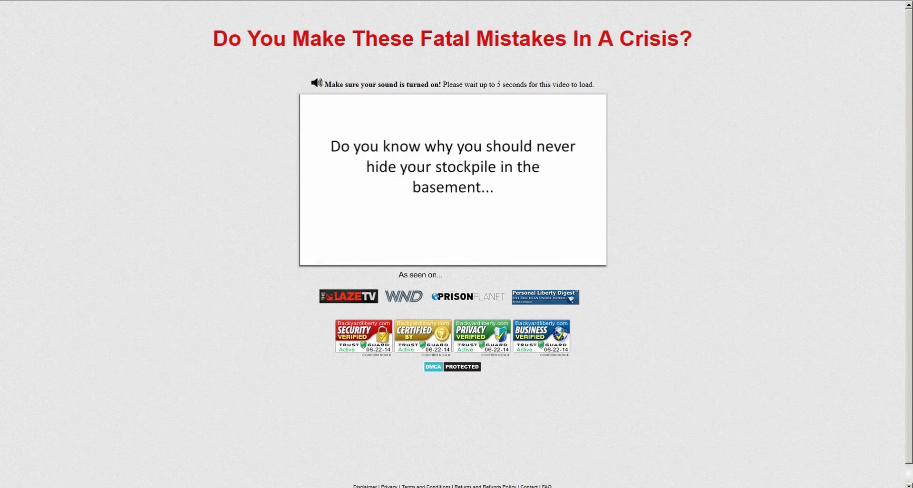
{"action": "key", "text": "alt+Left"}
{"action": "left_click", "coordinate": [434, 238]}
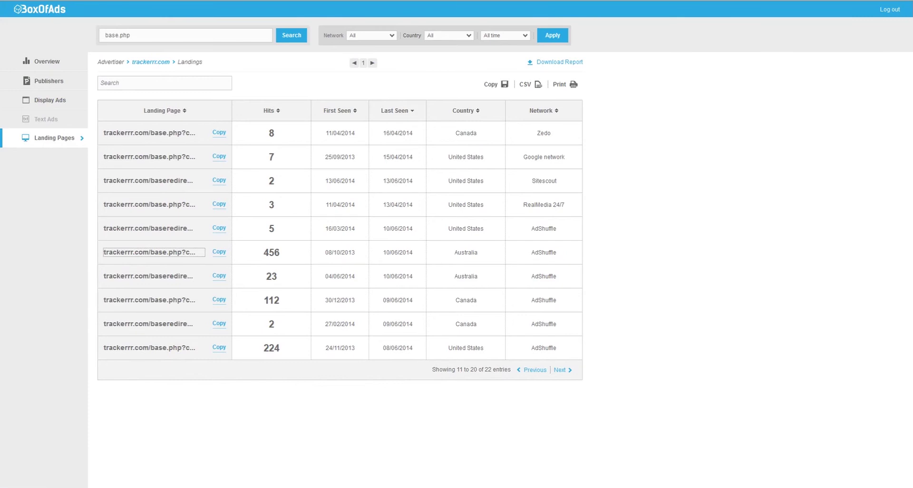
- Return to the base.php advertiser results and scroll through all twelve pages
{"action": "key", "text": "alt+Left"}
{"action": "key", "text": "alt+Left"}
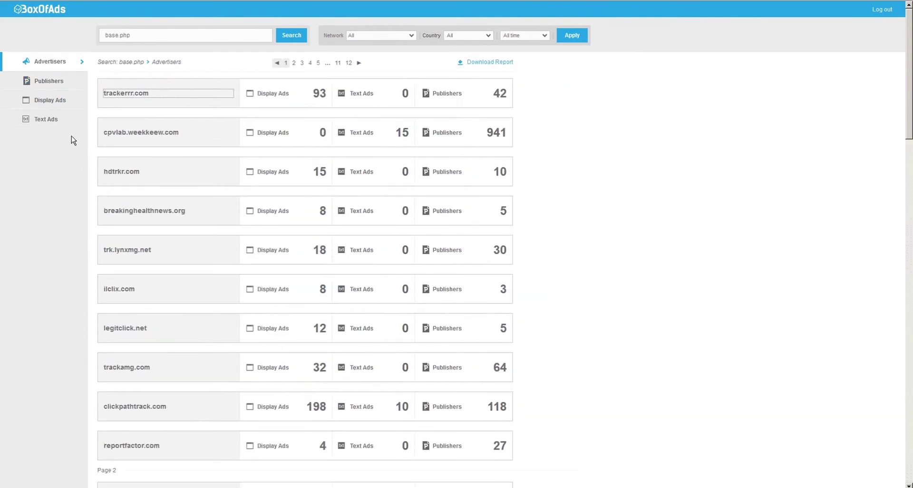
{"action": "scroll", "coordinate": [74, 140], "scroll_direction": "down", "scroll_amount": 15}
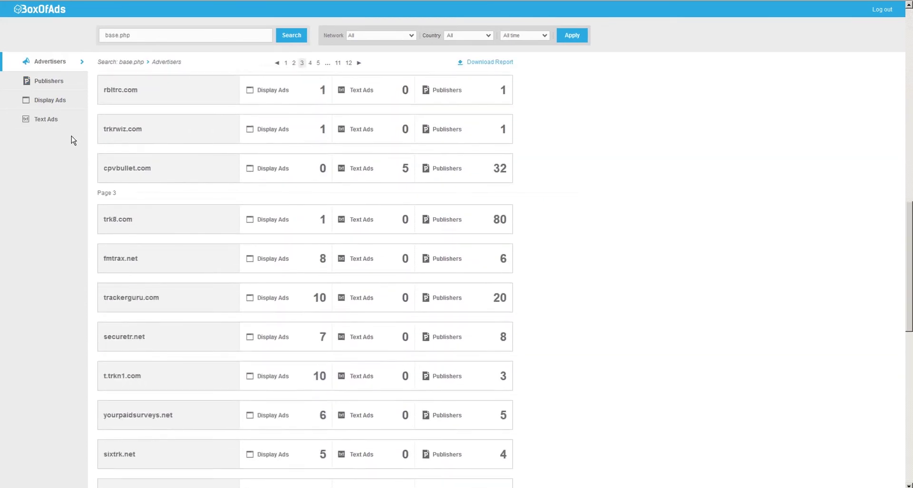
{"action": "scroll", "coordinate": [71, 136], "scroll_direction": "up", "scroll_amount": 10}
{"action": "scroll", "coordinate": [71, 136], "scroll_direction": "down", "scroll_amount": 13}
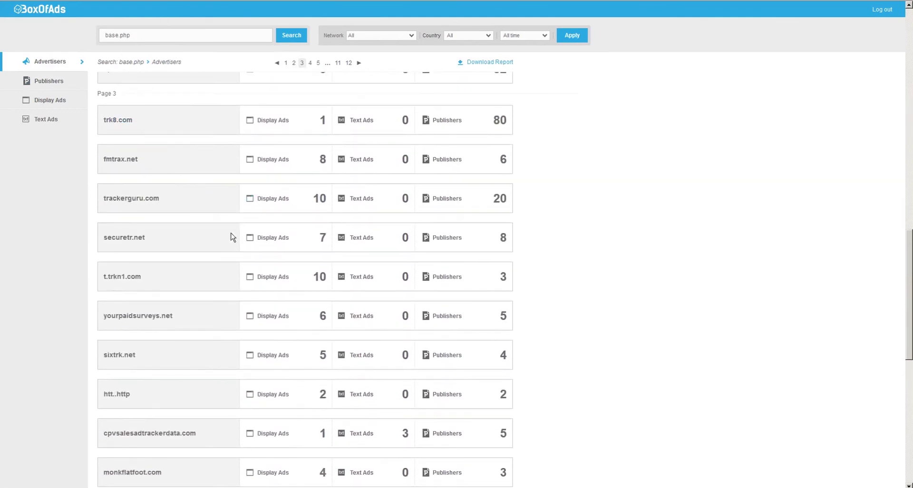
{"action": "scroll", "coordinate": [233, 236], "scroll_direction": "down", "scroll_amount": 10}
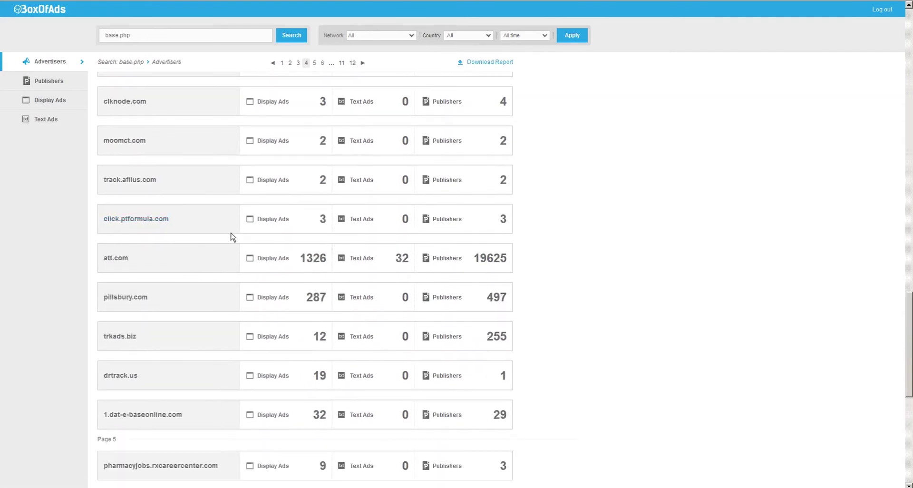
{"action": "scroll", "coordinate": [232, 236], "scroll_direction": "down", "scroll_amount": 4}
{"action": "scroll", "coordinate": [233, 236], "scroll_direction": "up", "scroll_amount": 2}
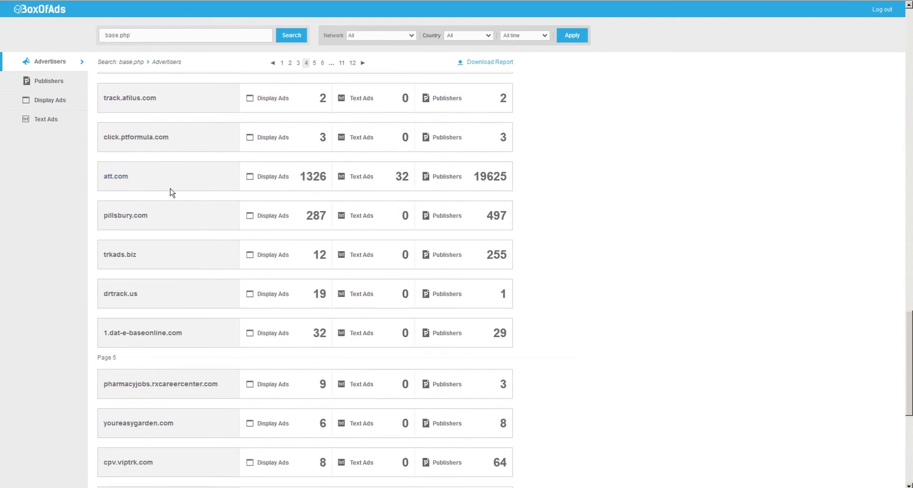
{"action": "scroll", "coordinate": [132, 193], "scroll_direction": "down", "scroll_amount": 4}
{"action": "scroll", "coordinate": [142, 204], "scroll_direction": "down", "scroll_amount": 2}
{"action": "scroll", "coordinate": [144, 206], "scroll_direction": "down", "scroll_amount": 2}
{"action": "scroll", "coordinate": [143, 206], "scroll_direction": "down", "scroll_amount": 3}
{"action": "scroll", "coordinate": [199, 247], "scroll_direction": "down", "scroll_amount": 3}
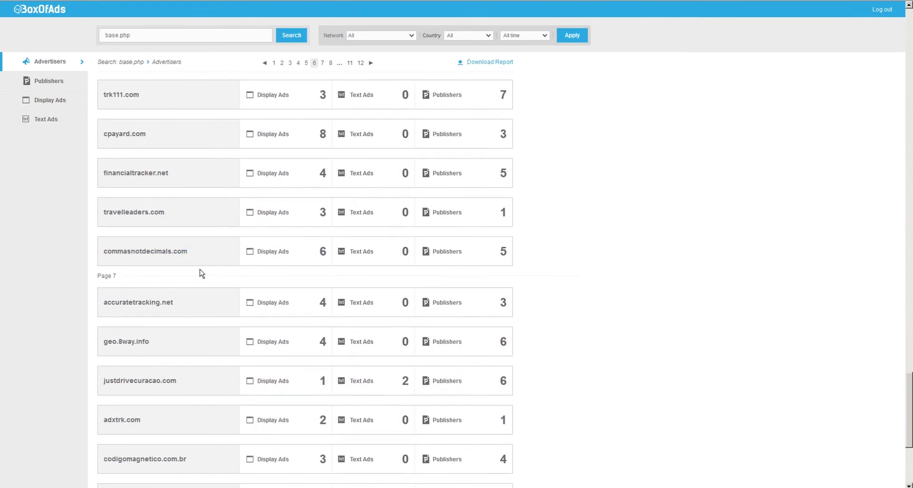
{"action": "scroll", "coordinate": [200, 272], "scroll_direction": "down", "scroll_amount": 5}
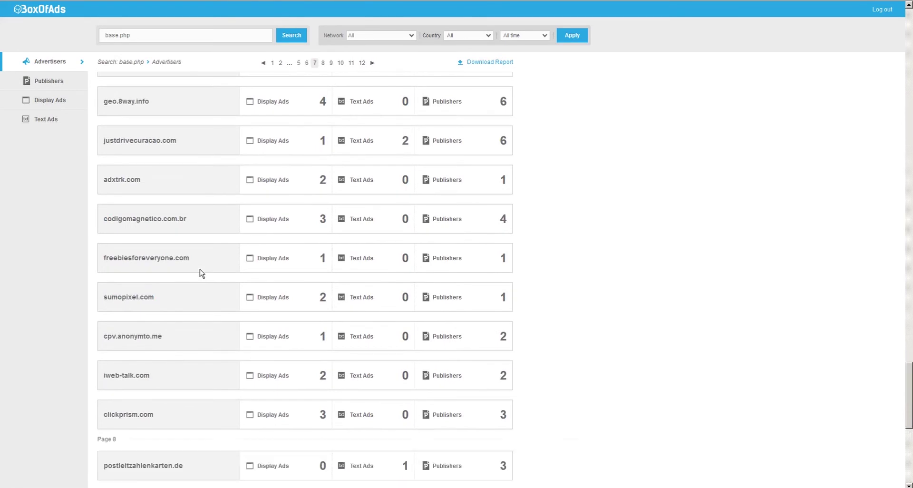
{"action": "scroll", "coordinate": [200, 273], "scroll_direction": "down", "scroll_amount": 5}
{"action": "scroll", "coordinate": [200, 272], "scroll_direction": "down", "scroll_amount": 2}
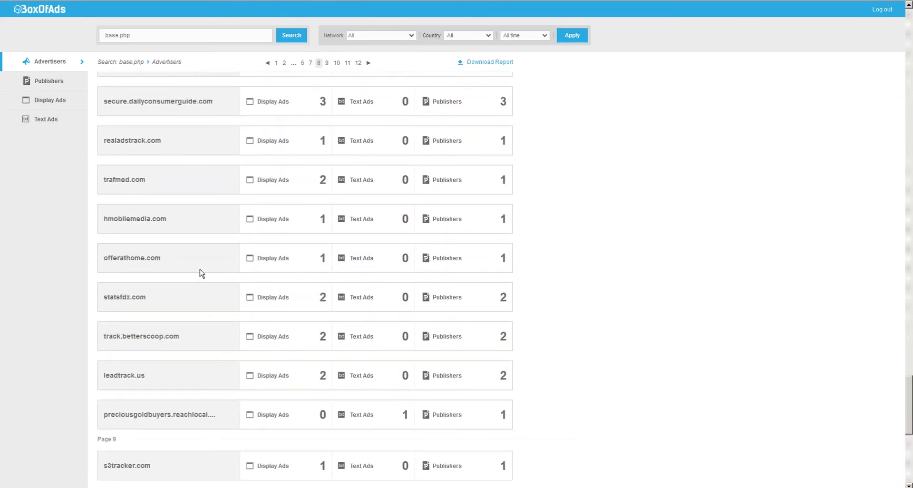
{"action": "scroll", "coordinate": [200, 273], "scroll_direction": "down", "scroll_amount": 5}
{"action": "scroll", "coordinate": [201, 273], "scroll_direction": "down", "scroll_amount": 1}
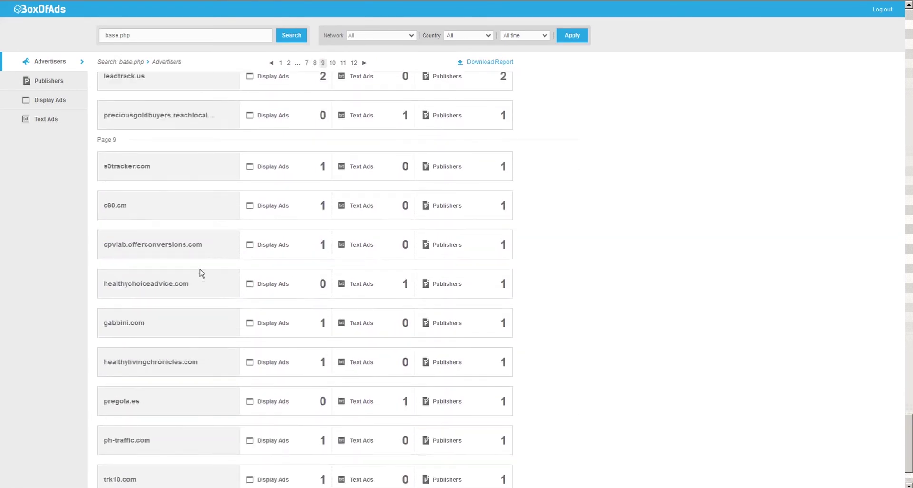
{"action": "scroll", "coordinate": [202, 273], "scroll_direction": "down", "scroll_amount": 2}
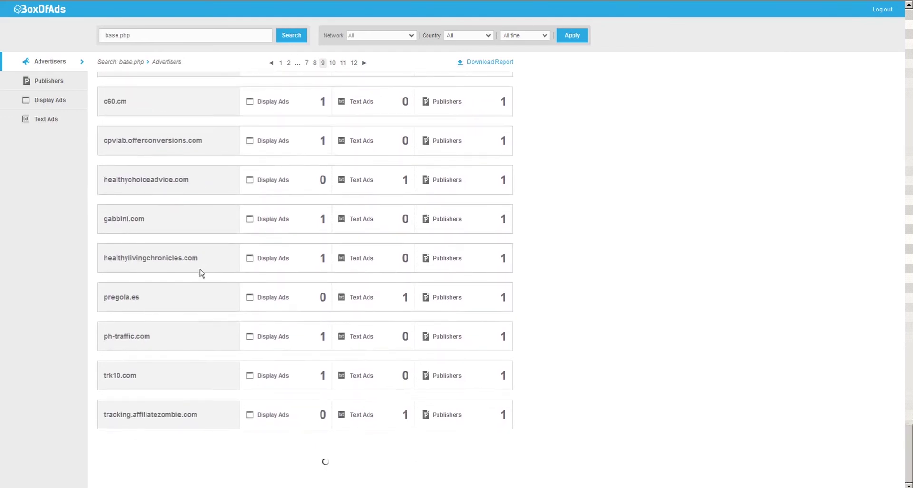
{"action": "scroll", "coordinate": [201, 273], "scroll_direction": "down", "scroll_amount": 5}
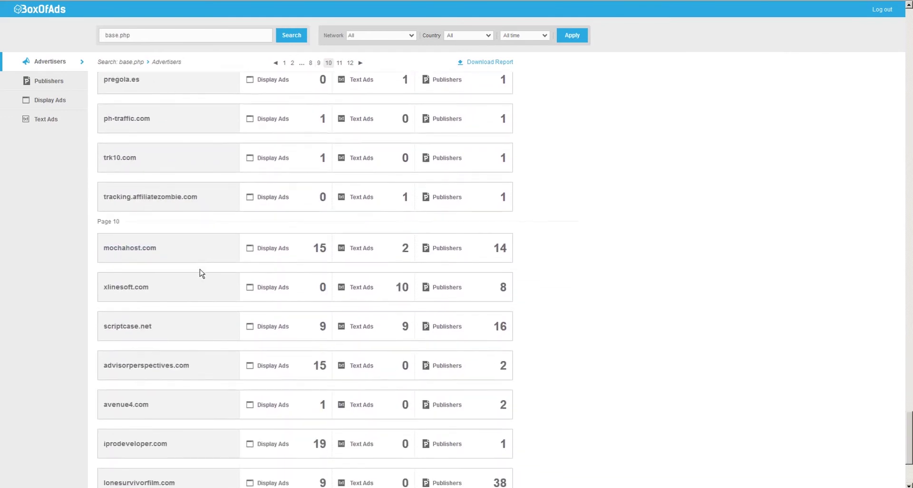
- Select the base.php search text and bring the first results page back into view
{"action": "key", "text": "ctrl+a"}
{"action": "scroll", "coordinate": [194, 277], "scroll_direction": "down", "scroll_amount": 4}
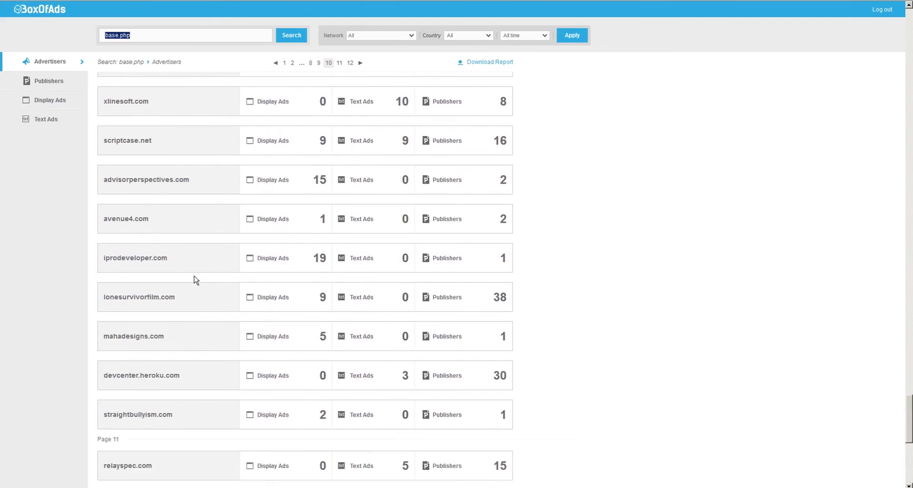
{"action": "scroll", "coordinate": [194, 279], "scroll_direction": "down", "scroll_amount": 3}
{"action": "scroll", "coordinate": [194, 280], "scroll_direction": "down", "scroll_amount": 5}
{"action": "scroll", "coordinate": [194, 280], "scroll_direction": "down", "scroll_amount": 2}
{"action": "key", "text": "Home"}
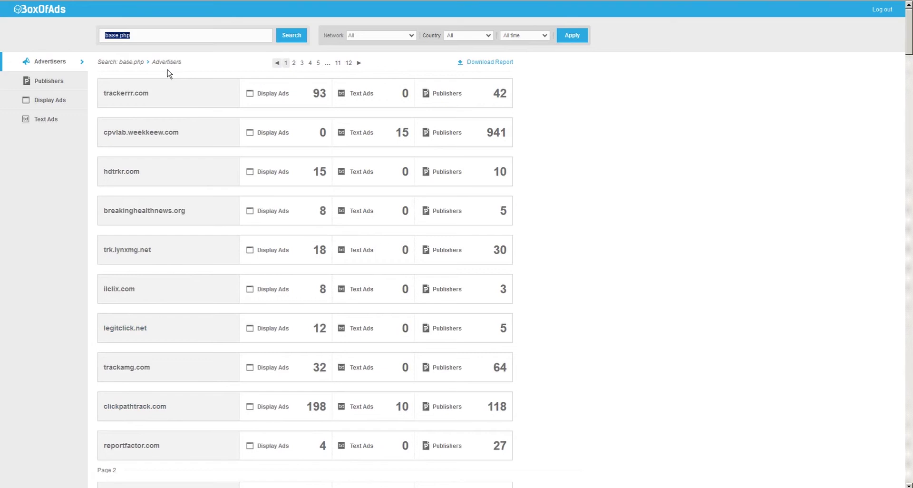
- Search BoxOfAds for clickpathtrack.com, retrying from the home page
{"action": "type", "text": "clickpathtrack.com"}
{"action": "key", "text": "Return"}
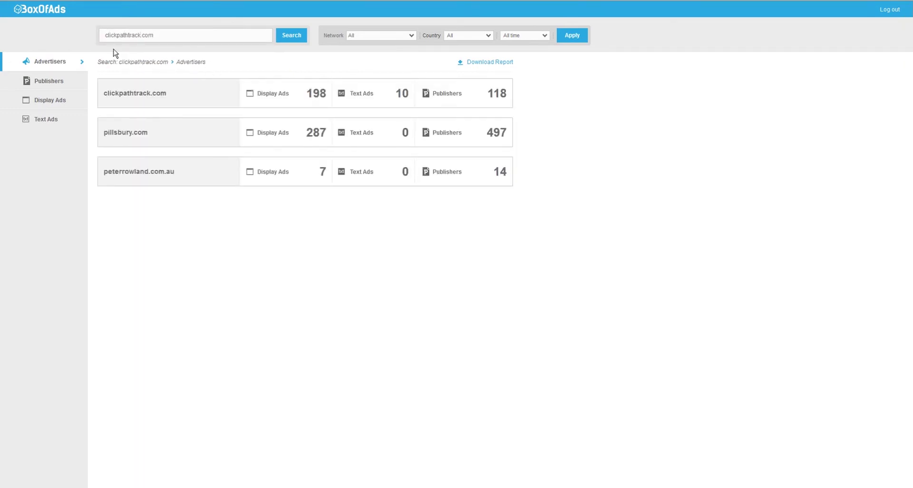
{"action": "left_click", "coordinate": [333, 174]}
{"action": "type", "text": "clickp"}
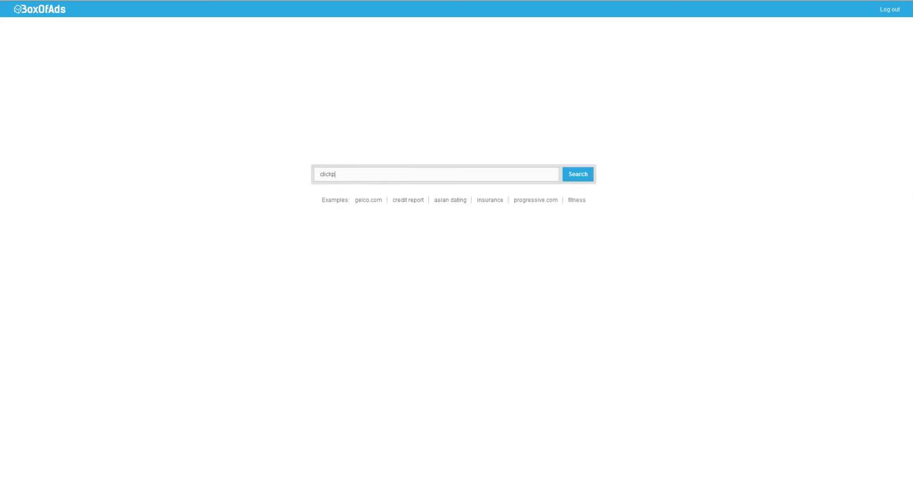
{"action": "type", "text": "athtrack.com"}
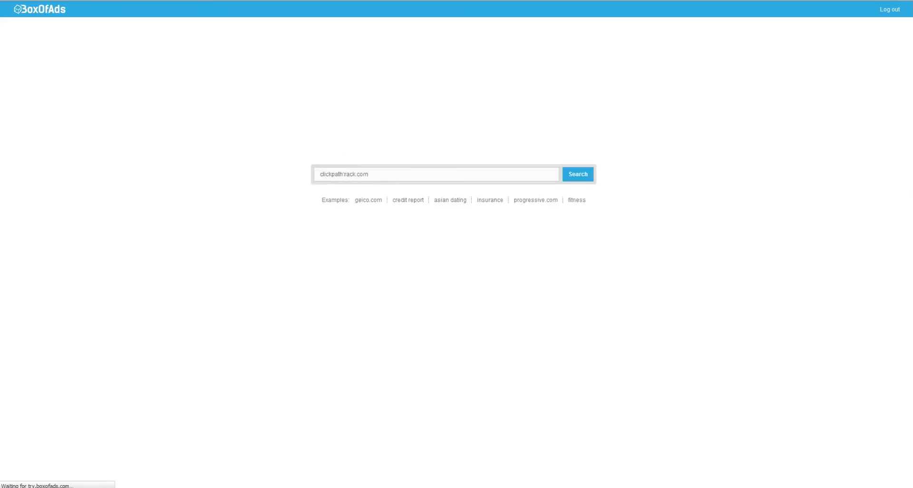
{"action": "key", "text": "Return"}
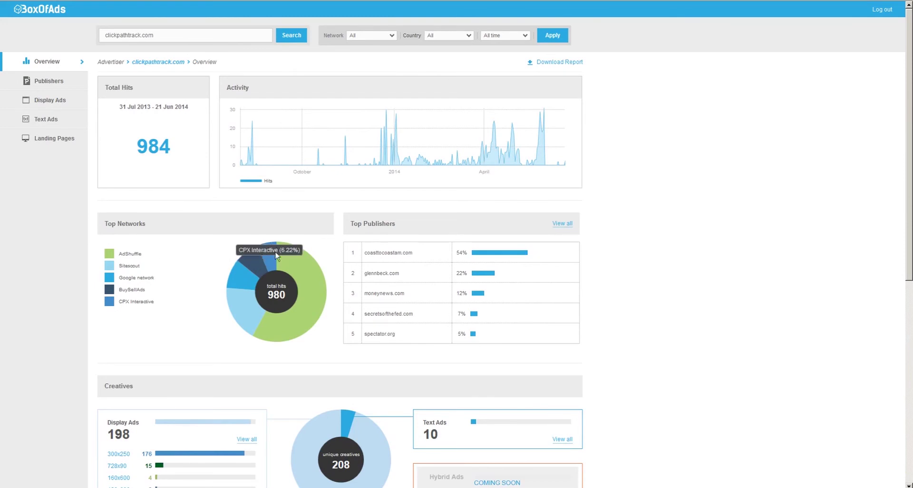
- Inspect the clickpathtrack.com Top Networks pie chart, then scroll down to its publishers and creatives
{"action": "mouse_move", "coordinate": [252, 306]}
{"action": "mouse_move", "coordinate": [280, 252]}
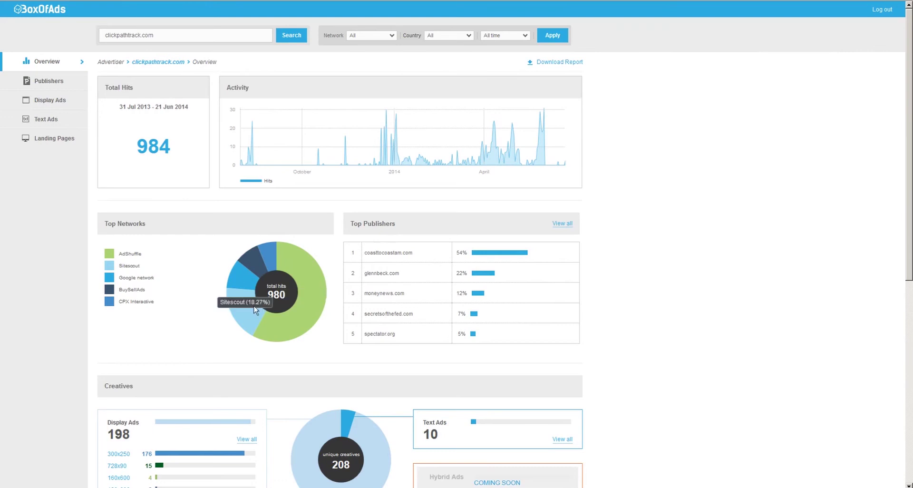
{"action": "mouse_move", "coordinate": [243, 288]}
{"action": "scroll", "coordinate": [402, 253], "scroll_direction": "down", "scroll_amount": 5}
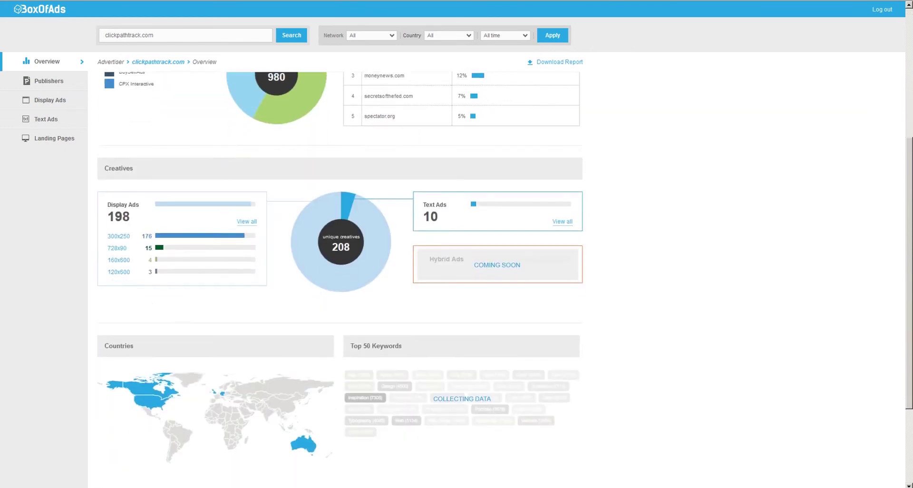
- Browse clickpathtrack.com's display ads grid to the bottom, then switch to its landing pages list
{"action": "left_click", "coordinate": [50, 106]}
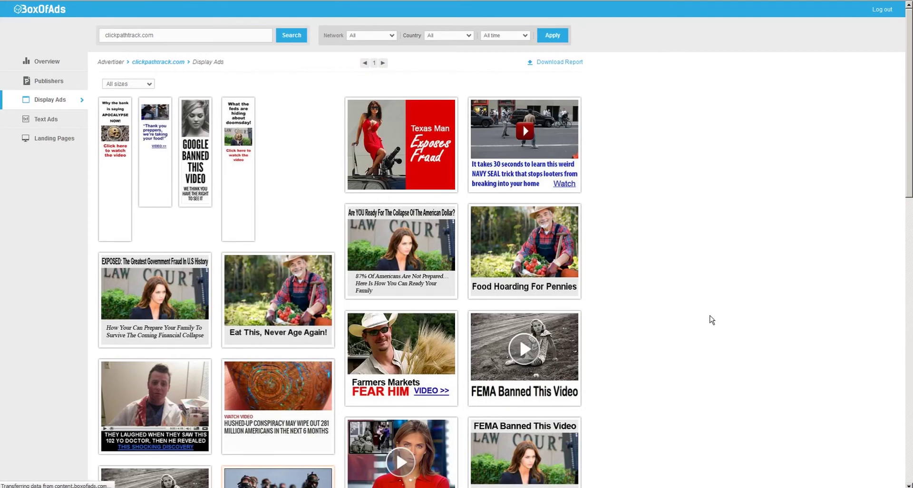
{"action": "scroll", "coordinate": [703, 328], "scroll_direction": "down", "scroll_amount": 10}
{"action": "scroll", "coordinate": [694, 335], "scroll_direction": "down", "scroll_amount": 5}
{"action": "scroll", "coordinate": [788, 289], "scroll_direction": "down", "scroll_amount": 7}
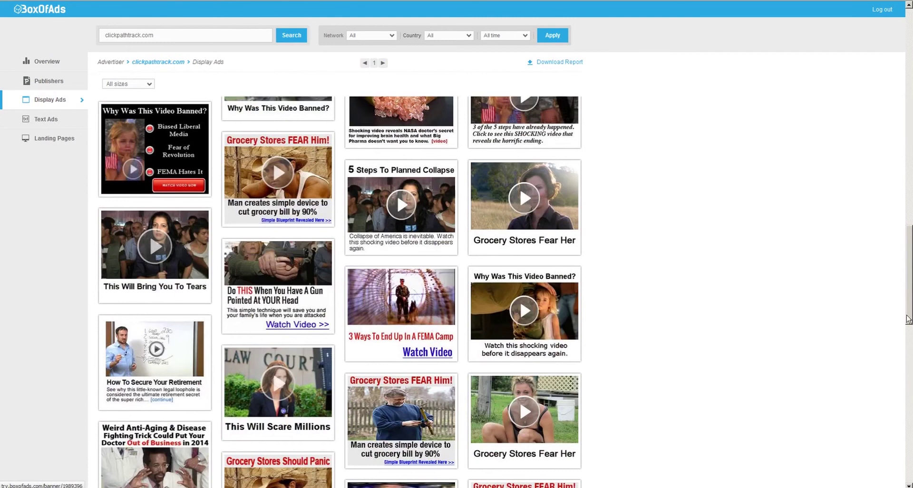
{"action": "left_click_drag", "start_coordinate": [907, 299], "coordinate": [905, 390]}
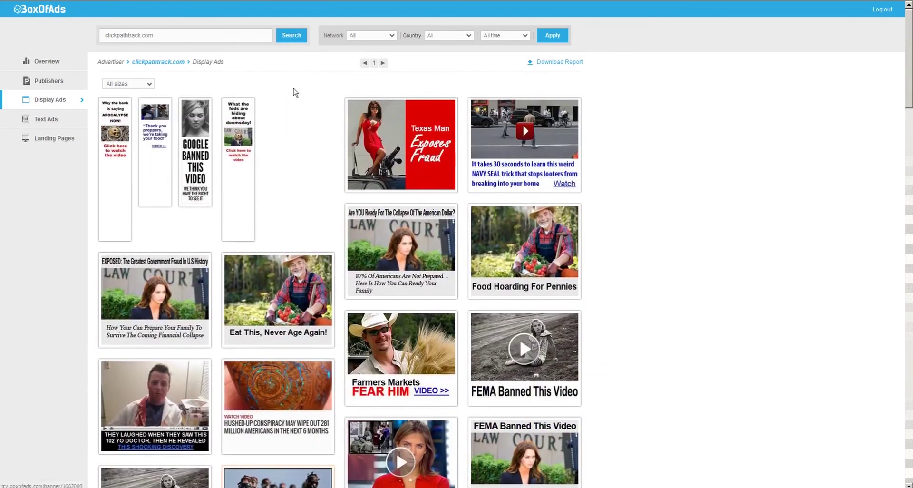
{"action": "left_click", "coordinate": [59, 139]}
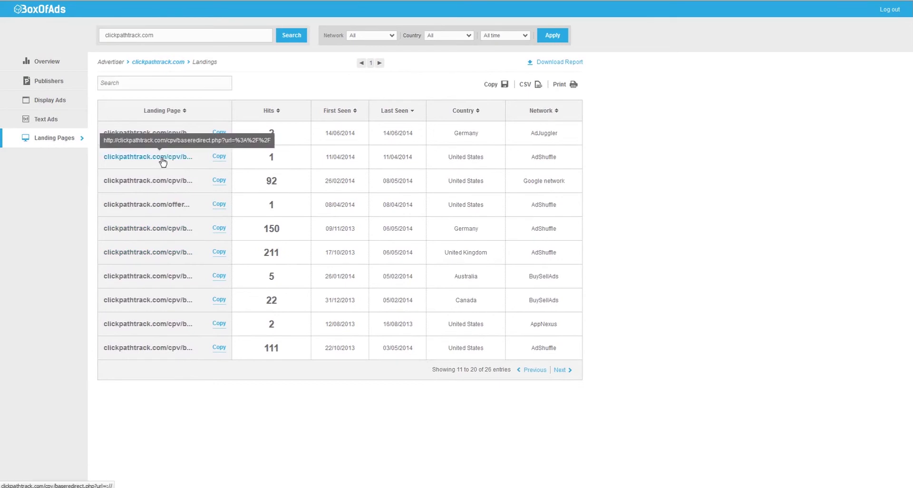
- Page forward to clickpathtrack.com's next landing page entries
{"action": "left_click", "coordinate": [563, 370]}
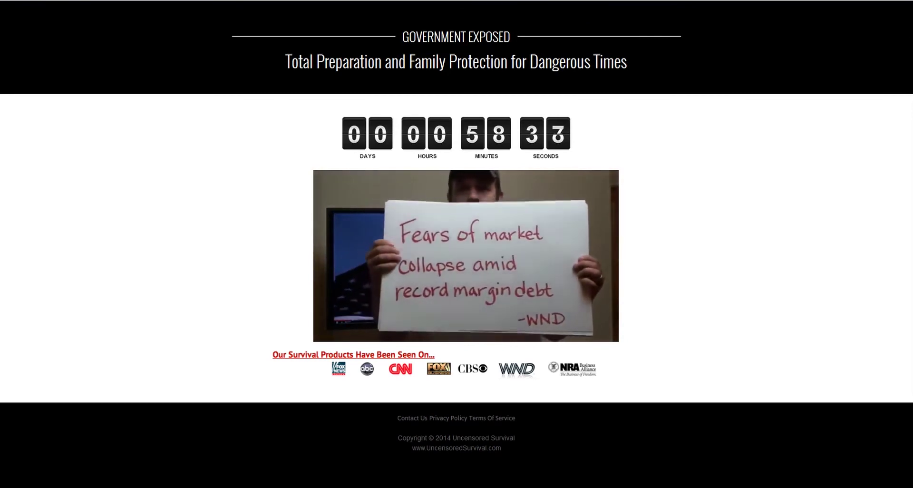
- Confirm Leave Page to get back to the clickpathtrack.com landings report, entries 21–26 of 26
{"action": "left_click", "coordinate": [439, 233]}
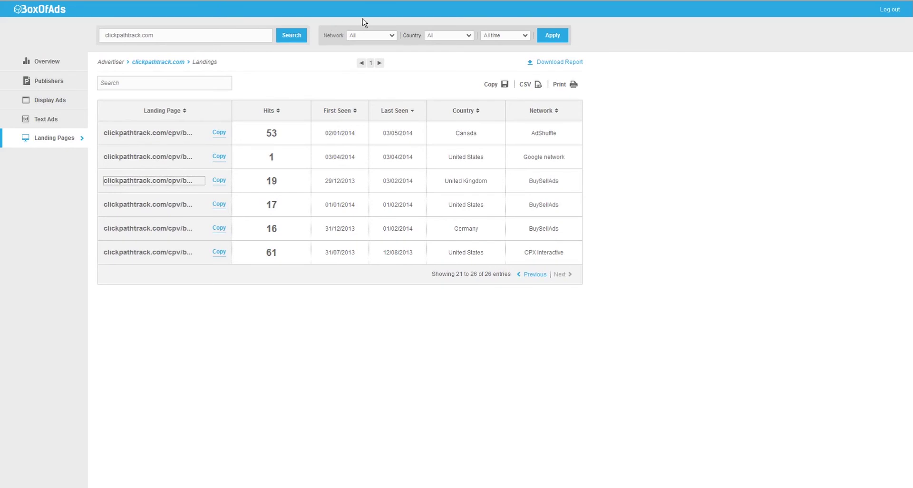
- Check the Network and time-range filters, keeping All and All time, then return to PPV search
{"action": "left_click", "coordinate": [380, 35]}
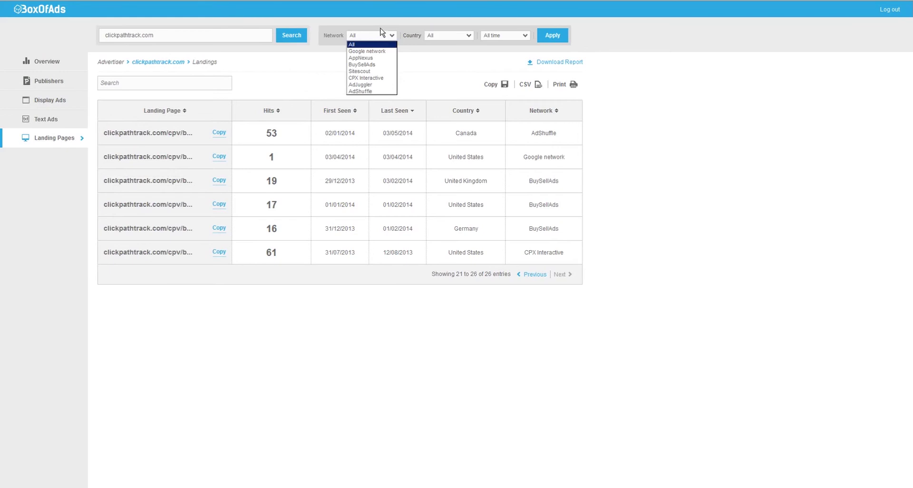
{"action": "left_click", "coordinate": [380, 45]}
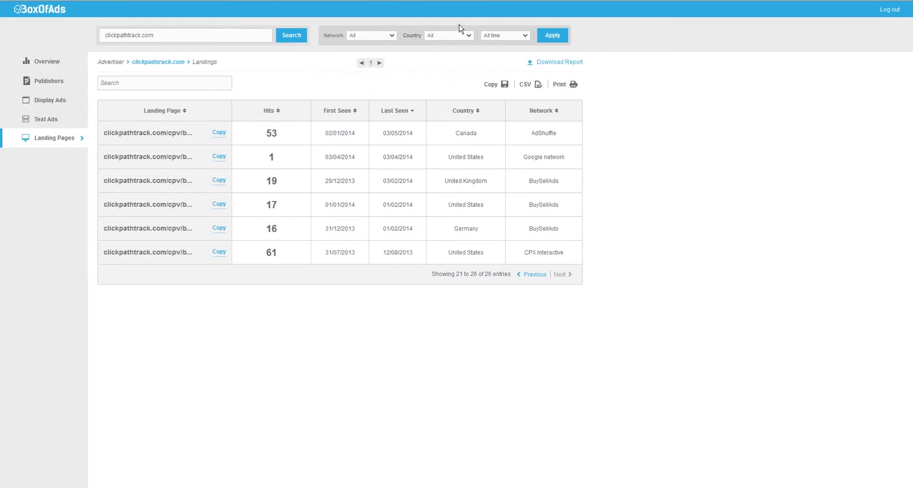
{"action": "left_click", "coordinate": [495, 35]}
{"action": "left_click", "coordinate": [427, 42]}
{"action": "left_click", "coordinate": [392, 35]}
{"action": "left_click", "coordinate": [440, 63]}
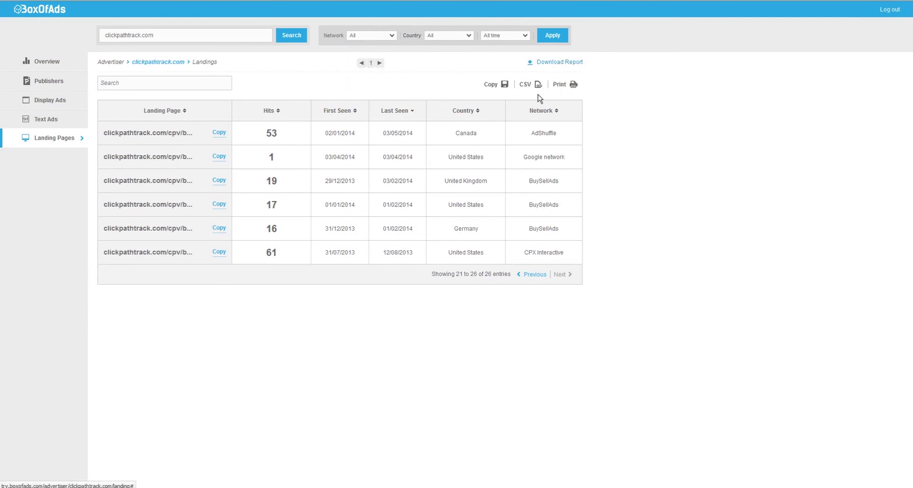
{"action": "left_click", "coordinate": [164, 63]}
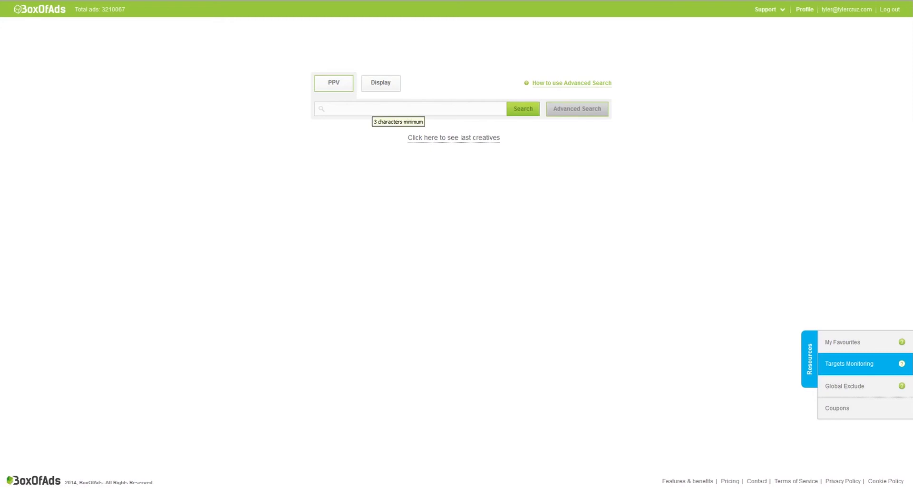
- Expand the advanced PPV filters, showing Last 7 days, age over 0 days and hits over 0
{"action": "left_click", "coordinate": [371, 109]}
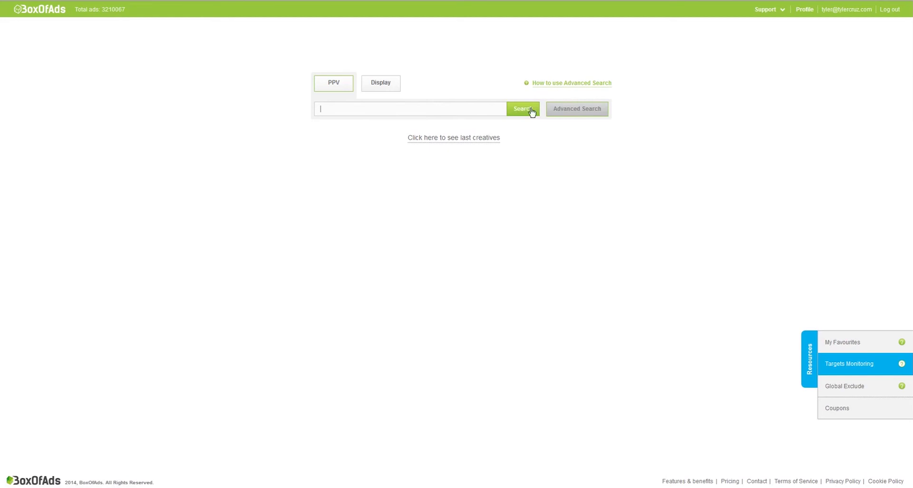
{"action": "left_click", "coordinate": [561, 117]}
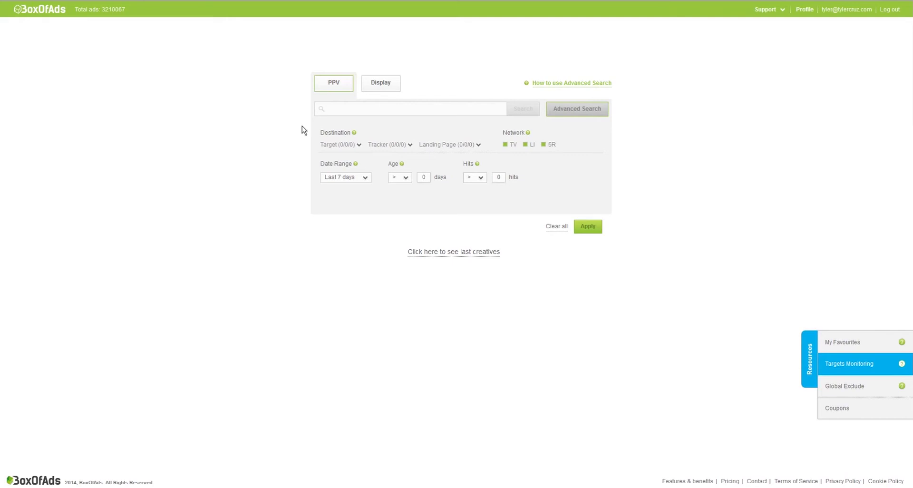
- Search the last 7 days of PPV ads for 'dating', which returns no results
{"action": "left_click", "coordinate": [359, 145]}
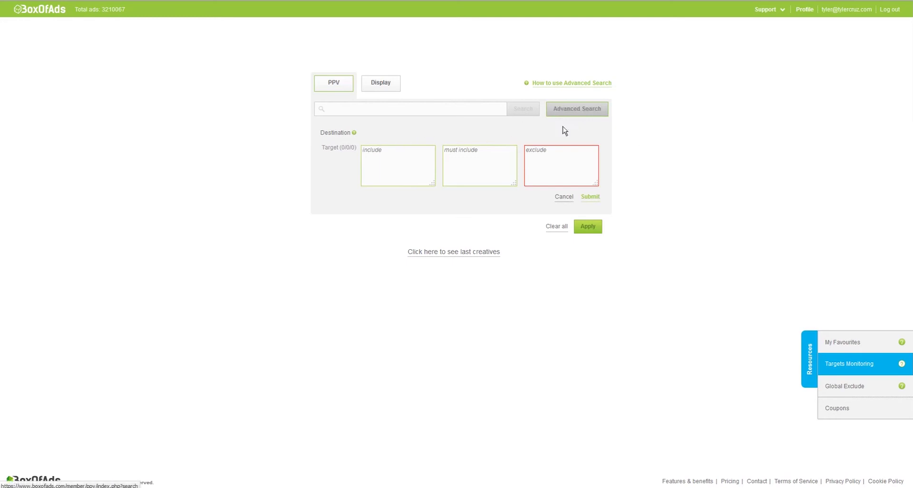
{"action": "left_click", "coordinate": [564, 197]}
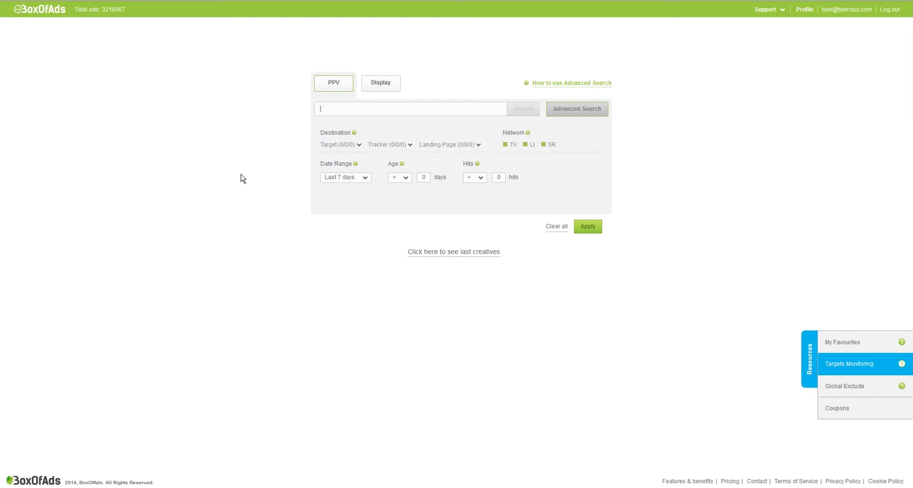
{"action": "type", "text": "dating"}
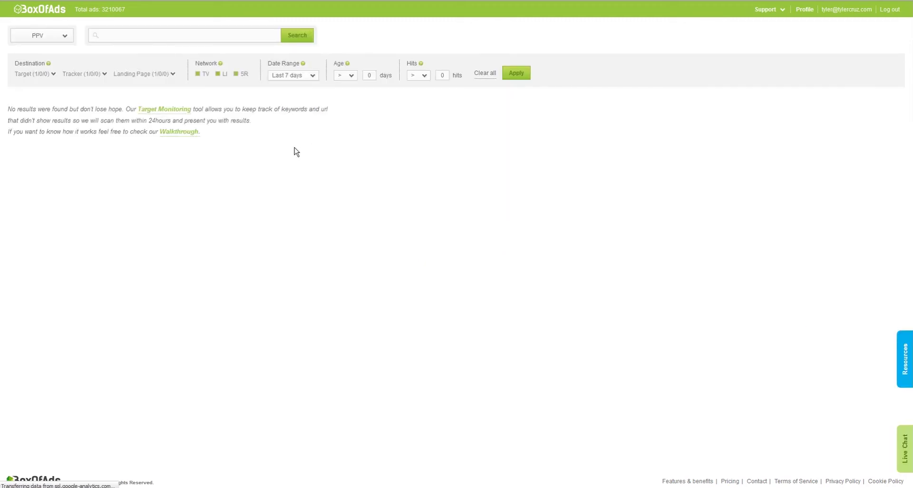
- Delete 'dating' from the target, tracker and landing page filters and save each
{"action": "left_click", "coordinate": [52, 74]}
{"action": "key", "text": "BackSpace"}
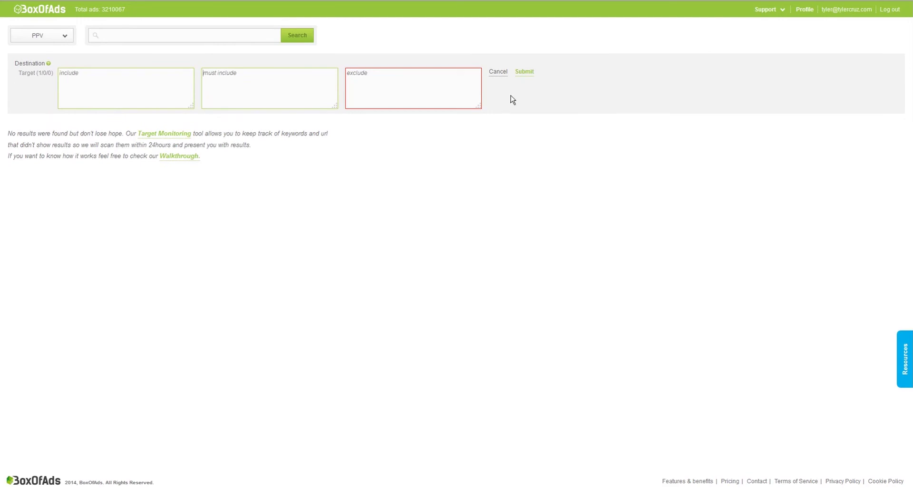
{"action": "left_click", "coordinate": [528, 72]}
{"action": "left_click", "coordinate": [99, 76]}
{"action": "key", "text": "BackSpace"}
{"action": "left_click", "coordinate": [531, 74]}
{"action": "left_click", "coordinate": [175, 77]}
{"action": "key", "text": "ctrl+a"}
{"action": "key", "text": "BackSpace"}
{"action": "left_click", "coordinate": [526, 72]}
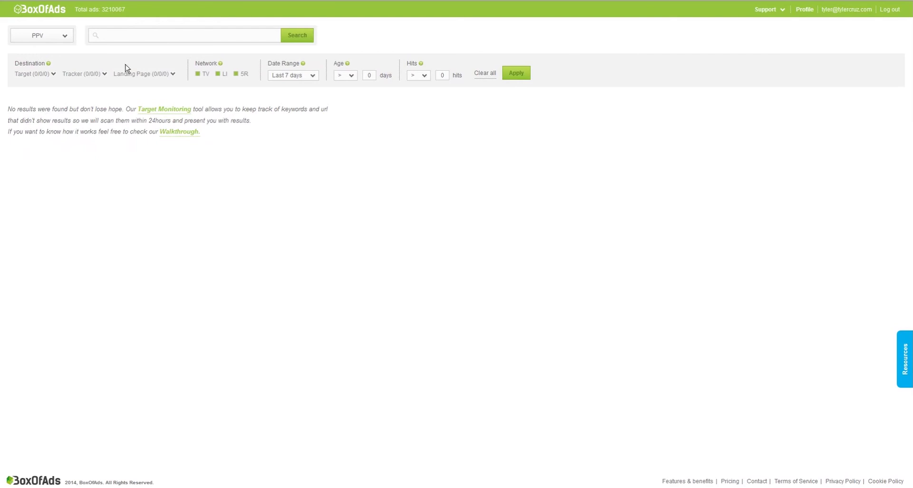
- Re-run the search with 'dating' as a target include keyword, then clear the target filter again
{"action": "left_click", "coordinate": [52, 75]}
{"action": "type", "text": "dating"}
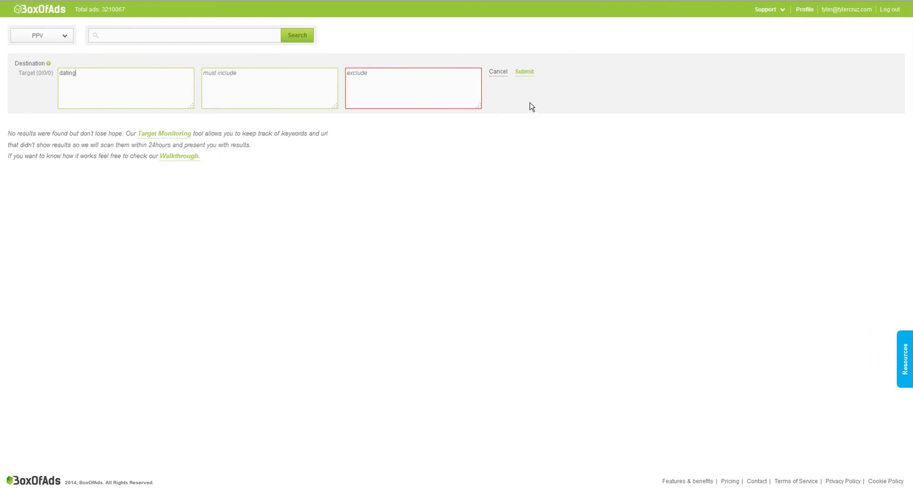
{"action": "left_click", "coordinate": [525, 72]}
{"action": "left_click", "coordinate": [516, 73]}
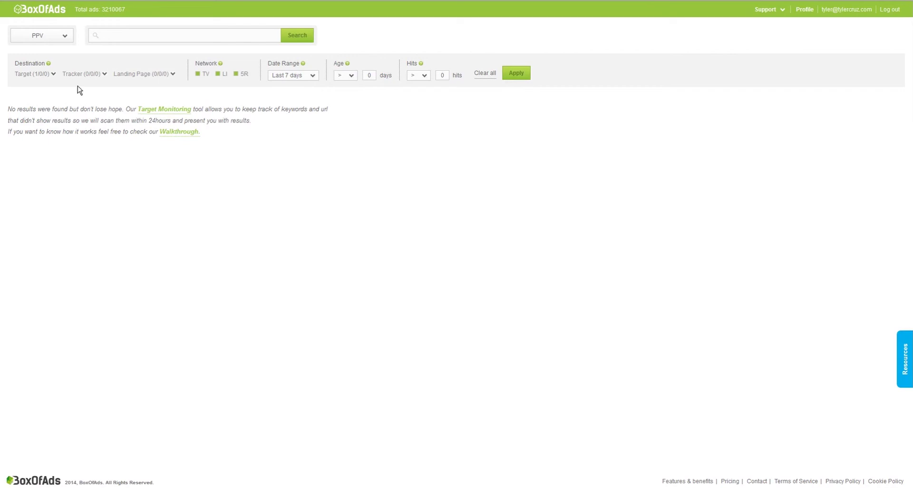
{"action": "left_click", "coordinate": [53, 74]}
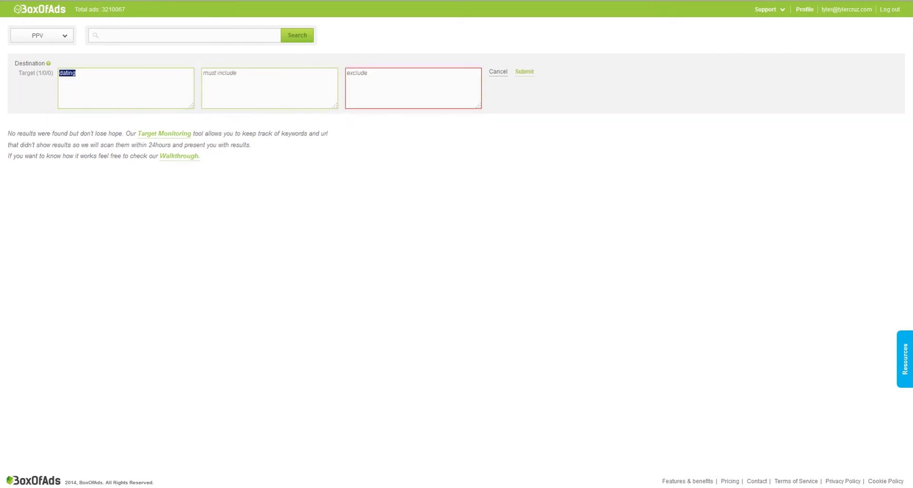
{"action": "key", "text": "BackSpace"}
{"action": "left_click", "coordinate": [530, 73]}
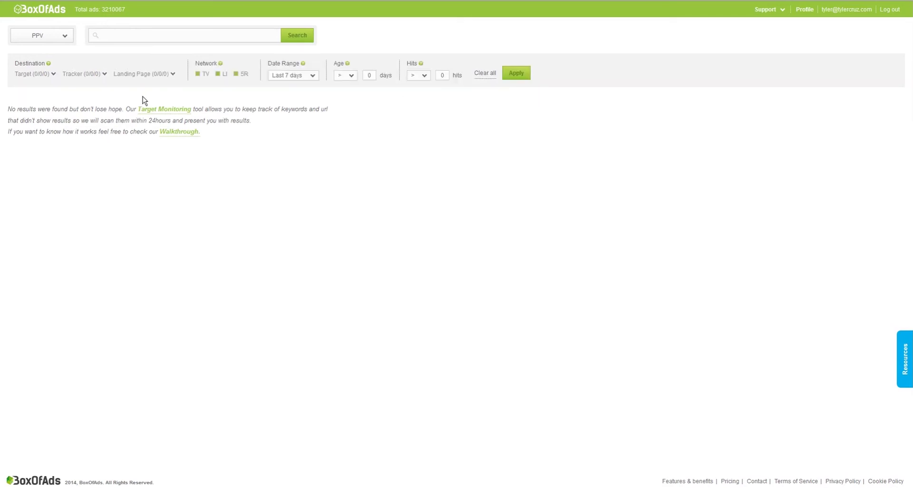
- Look over the target and tracker editors, then save base.php as a must-include tracker keyword
{"action": "left_click", "coordinate": [93, 75]}
{"action": "left_click", "coordinate": [499, 72]}
{"action": "left_click", "coordinate": [40, 79]}
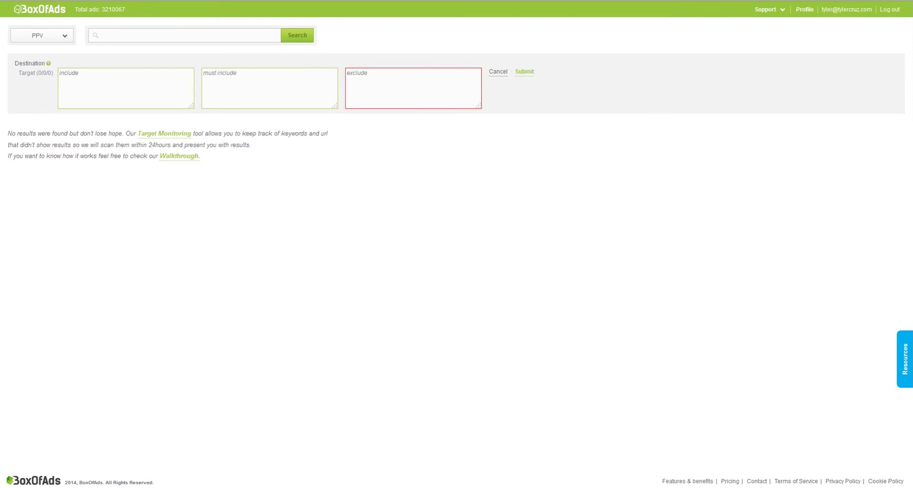
{"action": "left_click", "coordinate": [501, 72]}
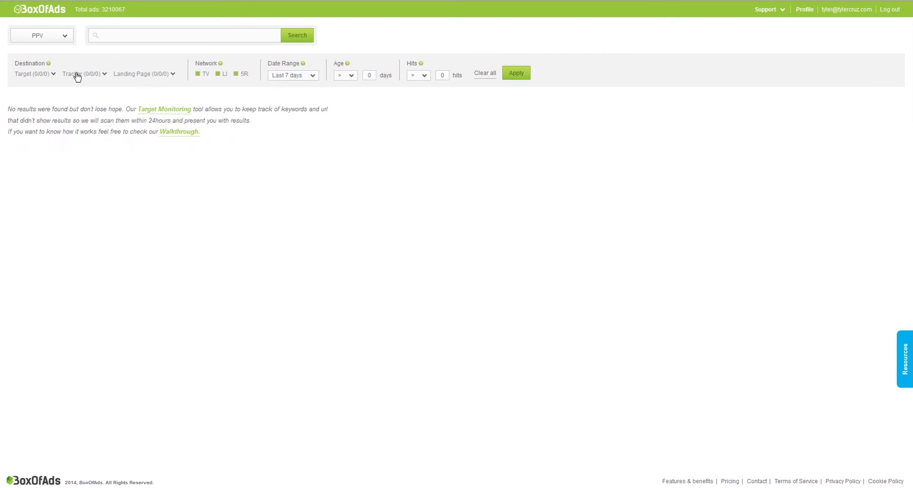
{"action": "left_click", "coordinate": [47, 75]}
{"action": "left_click", "coordinate": [59, 85]}
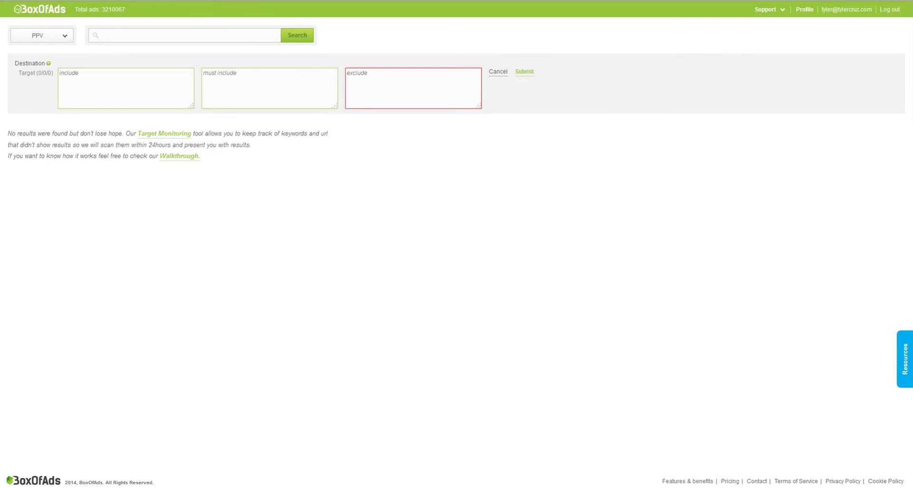
{"action": "left_click", "coordinate": [499, 73]}
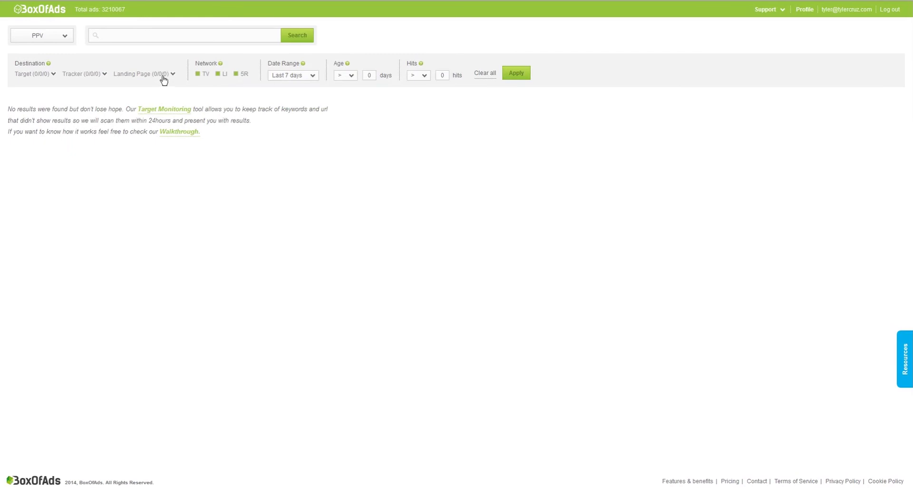
{"action": "left_click", "coordinate": [89, 75]}
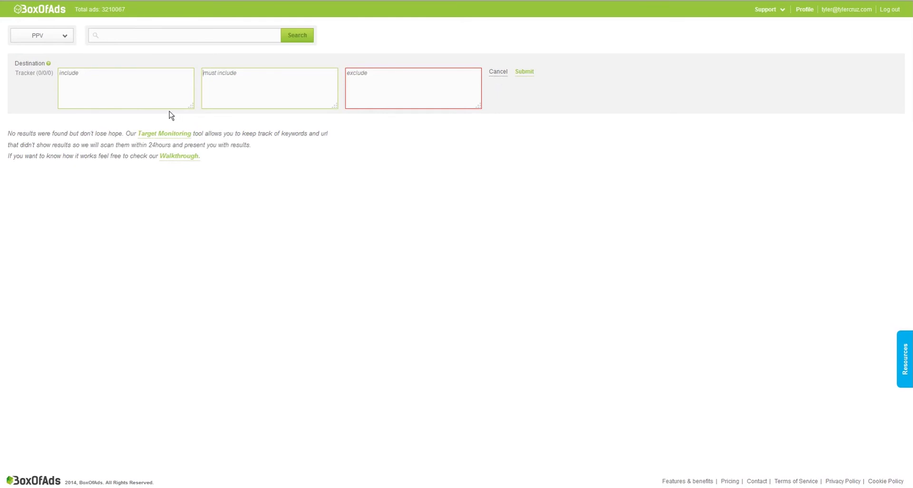
{"action": "key", "text": "Tab"}
{"action": "type", "text": "base.php"}
{"action": "left_click", "coordinate": [525, 72]}
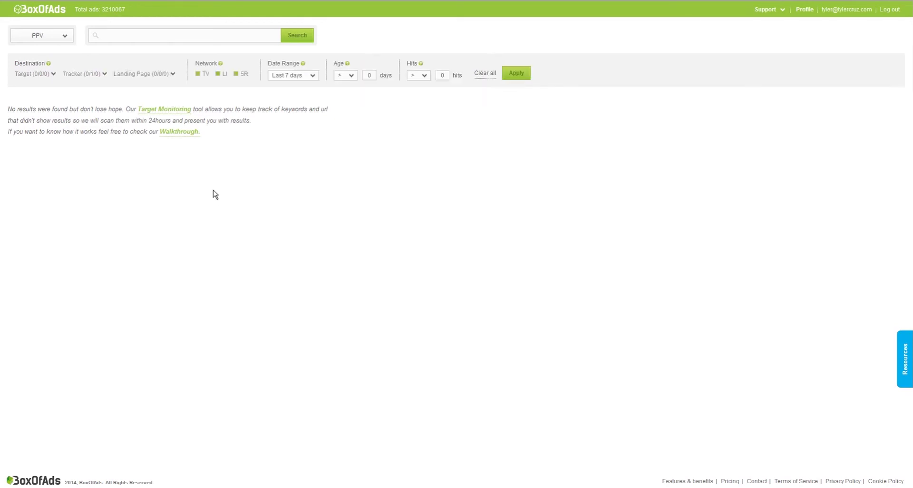
- Apply the base.php tracker filter, listing 134067 ads across 2682 pages
{"action": "left_click", "coordinate": [513, 74]}
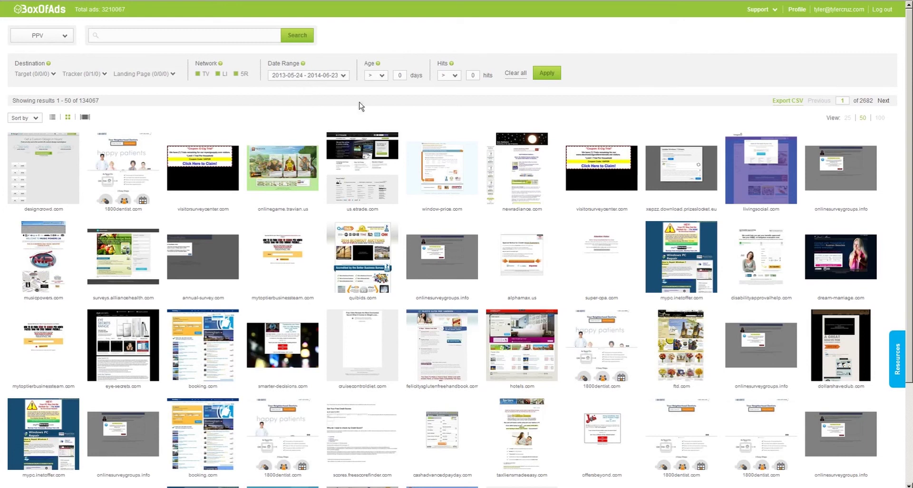
{"action": "scroll", "coordinate": [908, 50], "scroll_direction": "down", "scroll_amount": 2}
{"action": "scroll", "coordinate": [791, 59], "scroll_direction": "up", "scroll_amount": 2}
{"action": "left_click", "coordinate": [103, 74]}
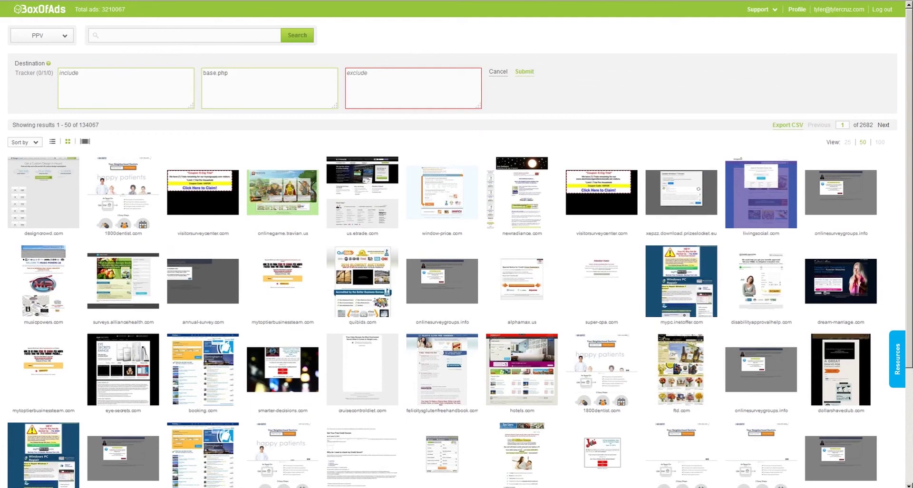
{"action": "left_click", "coordinate": [498, 71]}
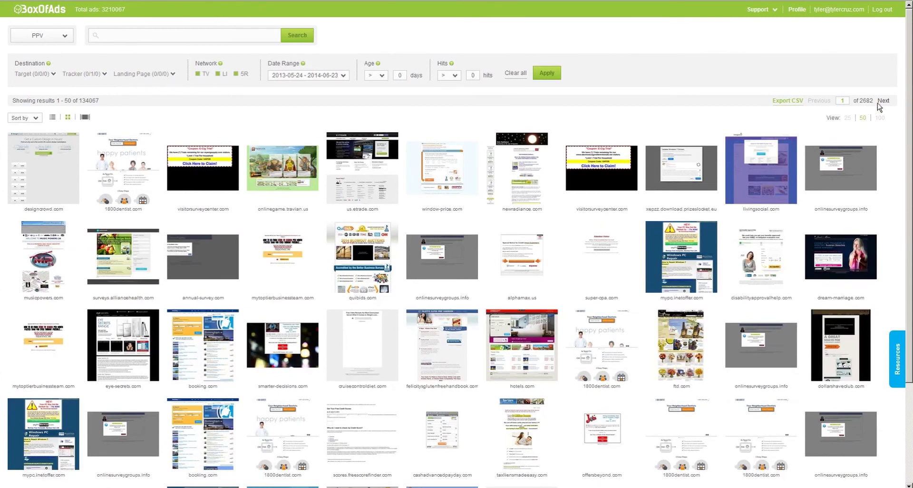
{"action": "scroll", "coordinate": [475, 190], "scroll_direction": "down", "scroll_amount": 1}
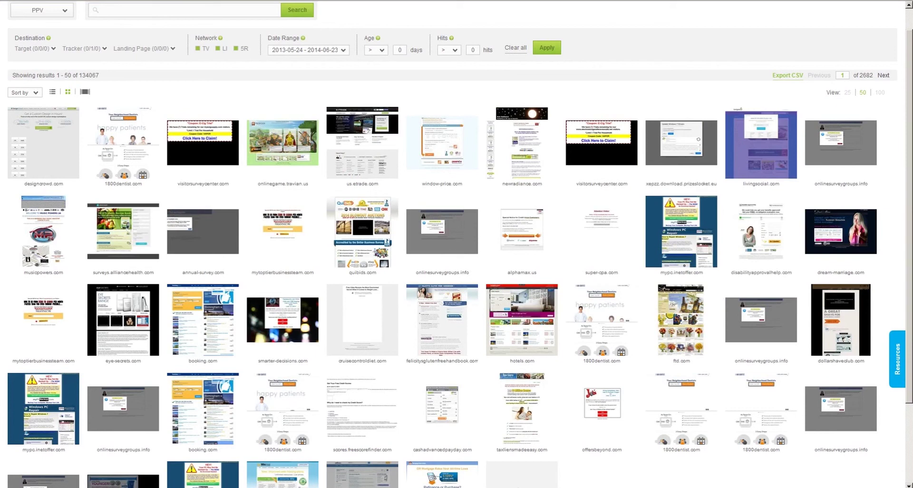
{"action": "mouse_move", "coordinate": [173, 270]}
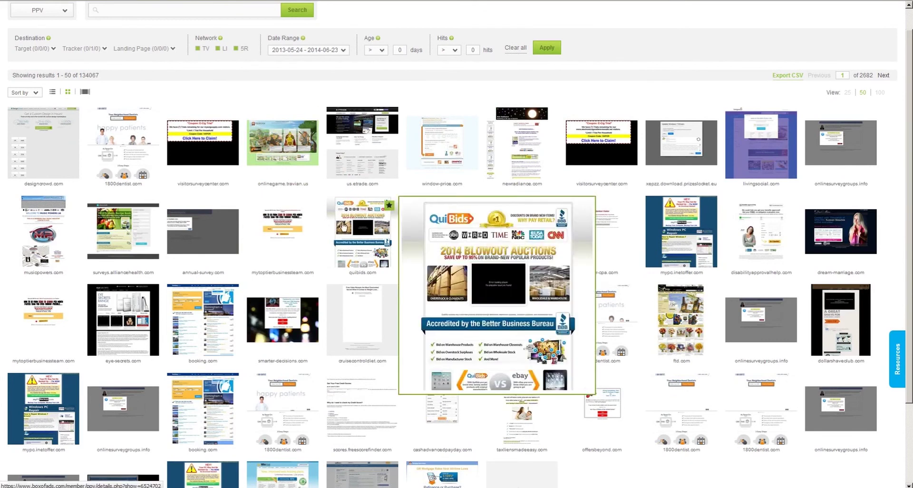
{"action": "scroll", "coordinate": [910, 117], "scroll_direction": "down", "scroll_amount": 1}
{"action": "scroll", "coordinate": [910, 117], "scroll_direction": "down", "scroll_amount": 4}
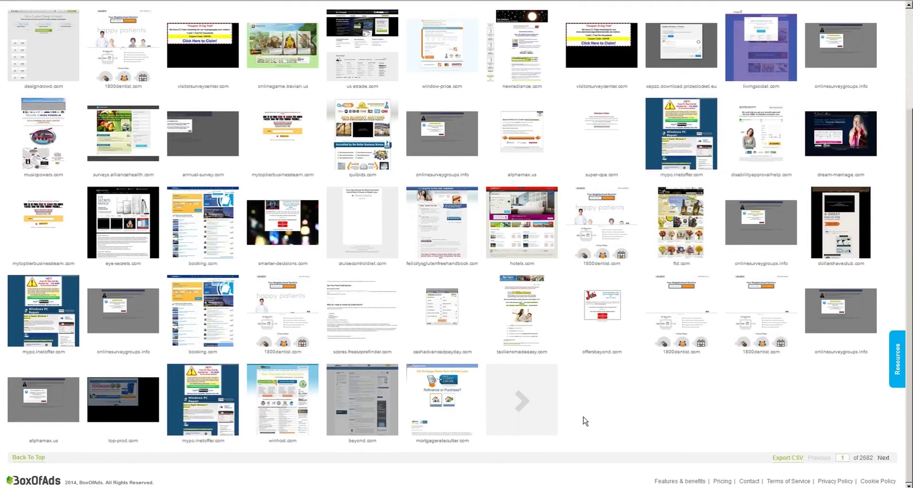
- Advance two pages through the base.php ad grid toward the volcano-ecigs.co.uk ad
{"action": "left_click", "coordinate": [543, 410]}
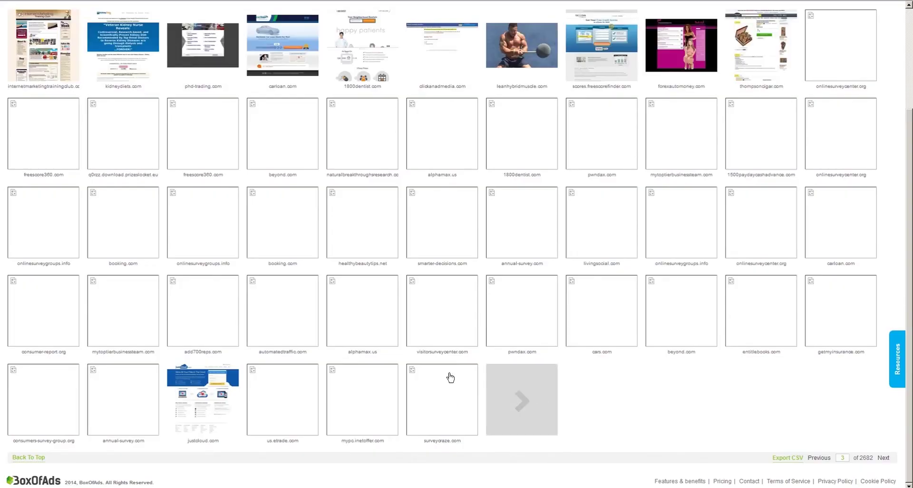
{"action": "mouse_move", "coordinate": [331, 389]}
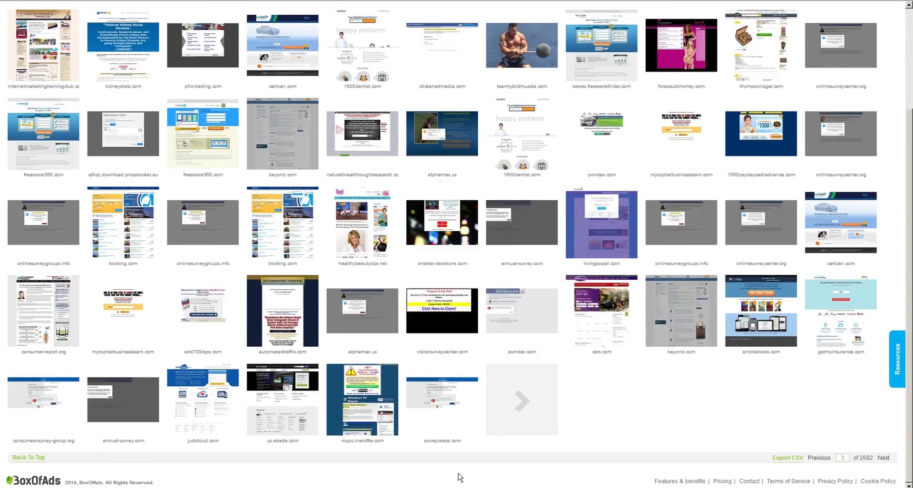
{"action": "mouse_move", "coordinate": [526, 312]}
{"action": "left_click", "coordinate": [551, 410]}
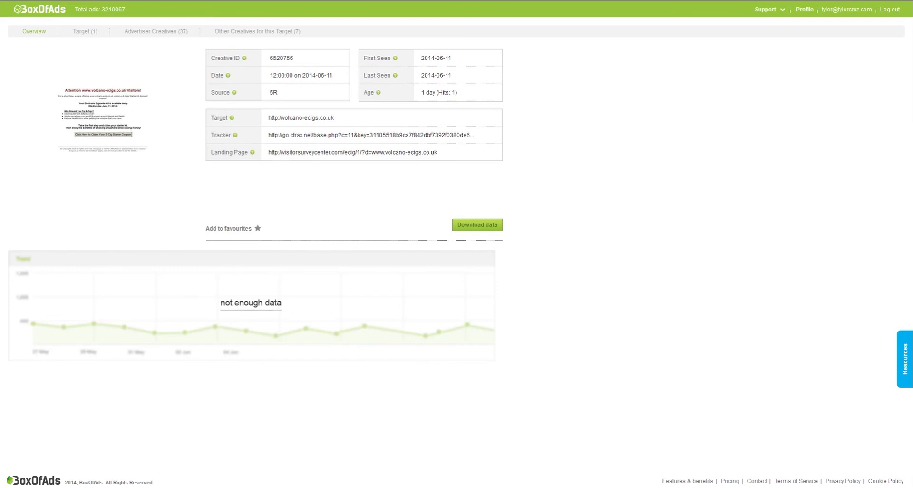
- Open the ad's landing page URL in a new browser tab
{"action": "left_click_drag", "start_coordinate": [268, 152], "coordinate": [436, 153]}
{"action": "right_click", "coordinate": [431, 153]}
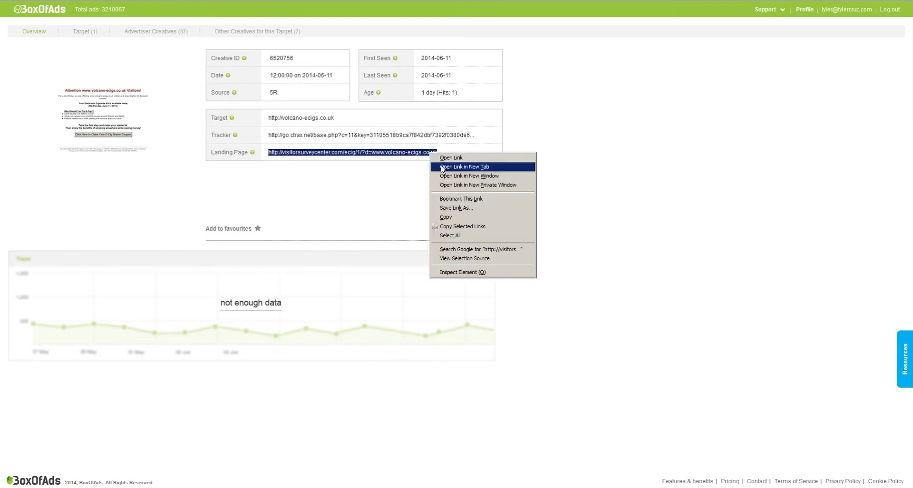
{"action": "left_click", "coordinate": [441, 167]}
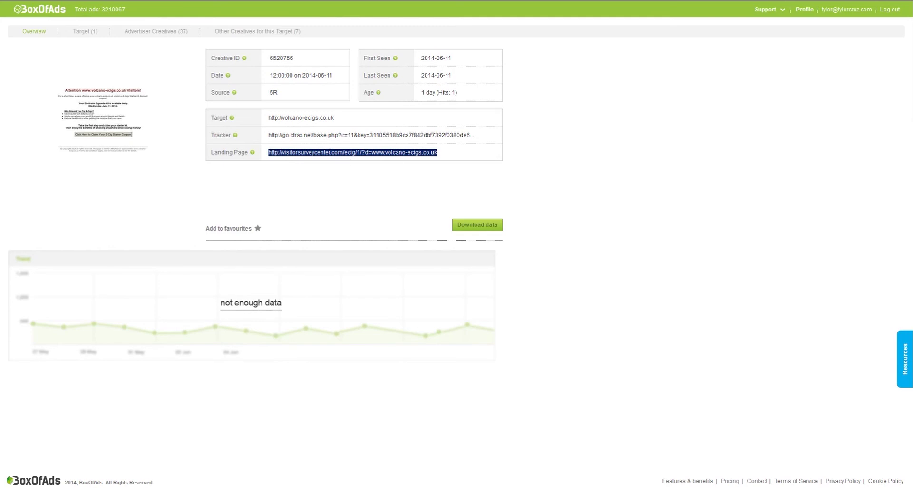
- Expand the full tracker URL and highlight the site address in the landing page headline
{"action": "left_click_drag", "start_coordinate": [342, 135], "coordinate": [408, 158]}
{"action": "left_click", "coordinate": [705, 139]}
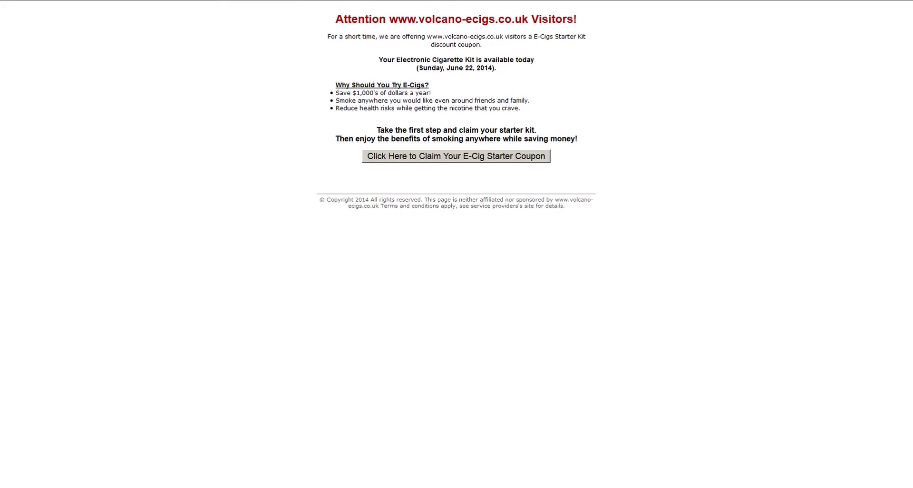
{"action": "left_click_drag", "start_coordinate": [385, 19], "coordinate": [448, 19]}
{"action": "left_click", "coordinate": [423, 51]}
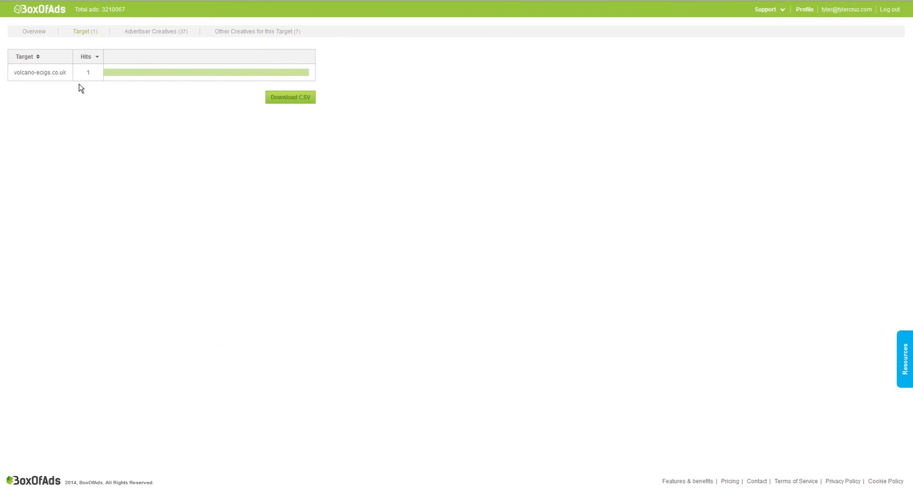
- List the advertiser's 37 creatives and browse the thumbnails toward the Vote! survey ad
{"action": "left_click", "coordinate": [141, 33]}
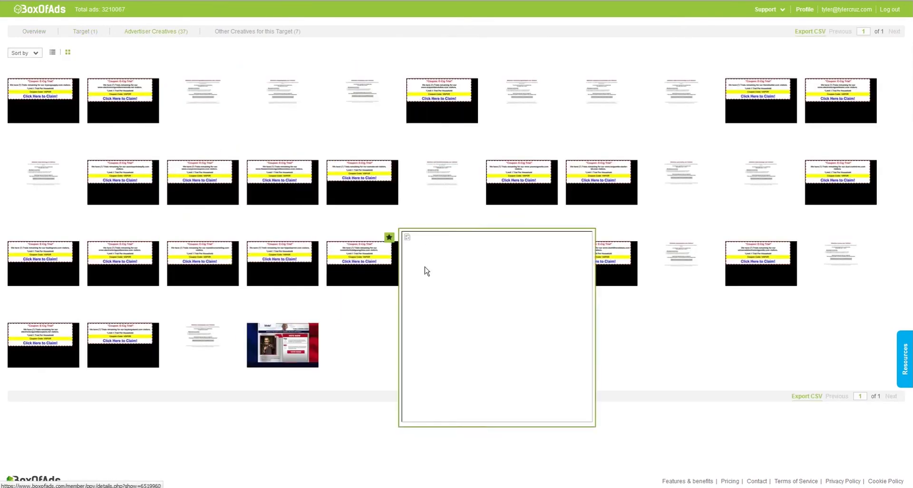
{"action": "mouse_move", "coordinate": [284, 356]}
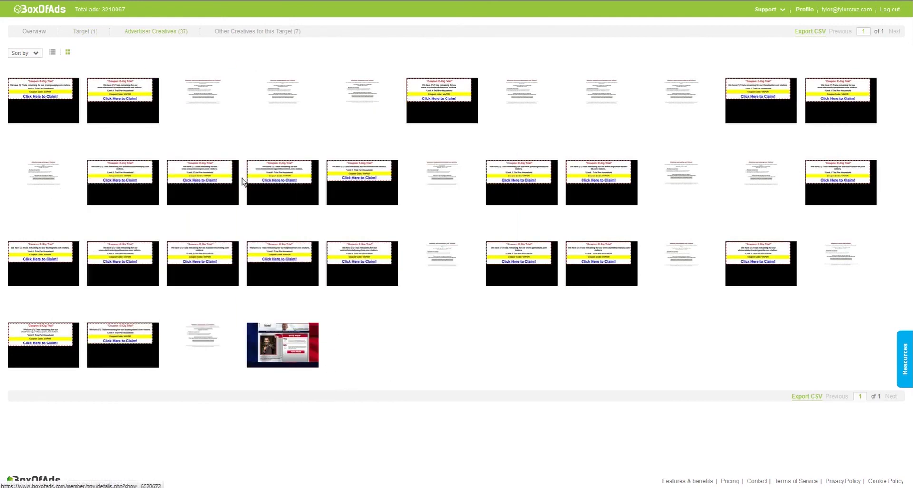
{"action": "mouse_move", "coordinate": [307, 346]}
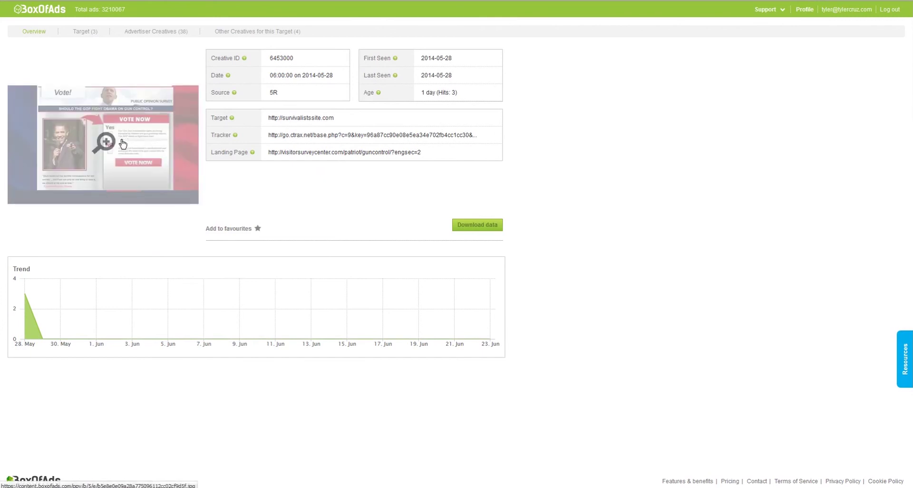
{"action": "left_click", "coordinate": [122, 144]}
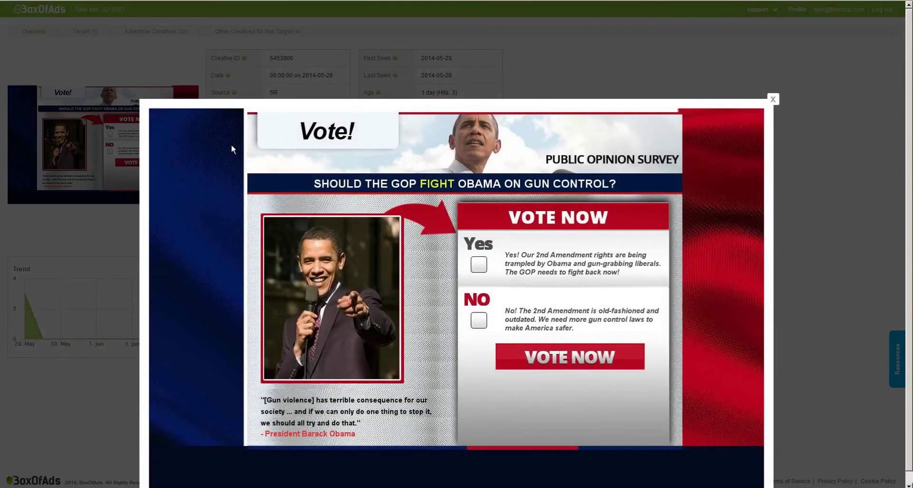
{"action": "scroll", "coordinate": [601, 224], "scroll_direction": "down", "scroll_amount": 1}
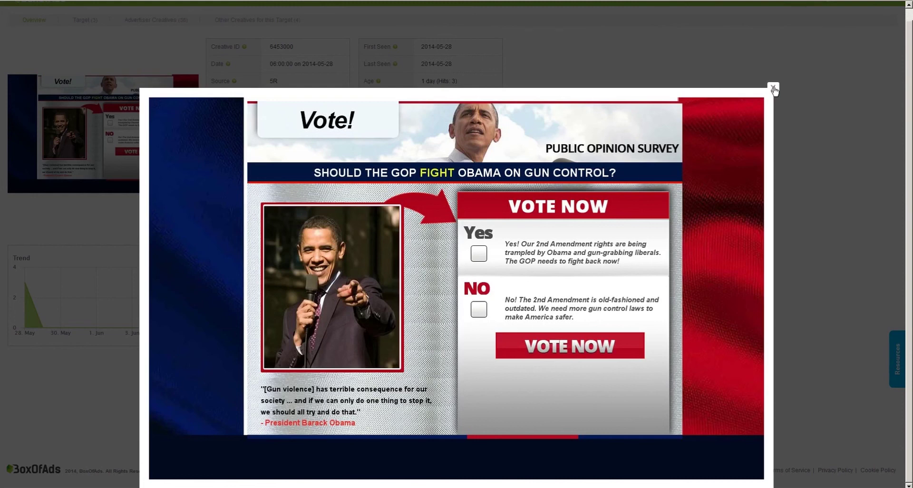
{"action": "left_click", "coordinate": [773, 90]}
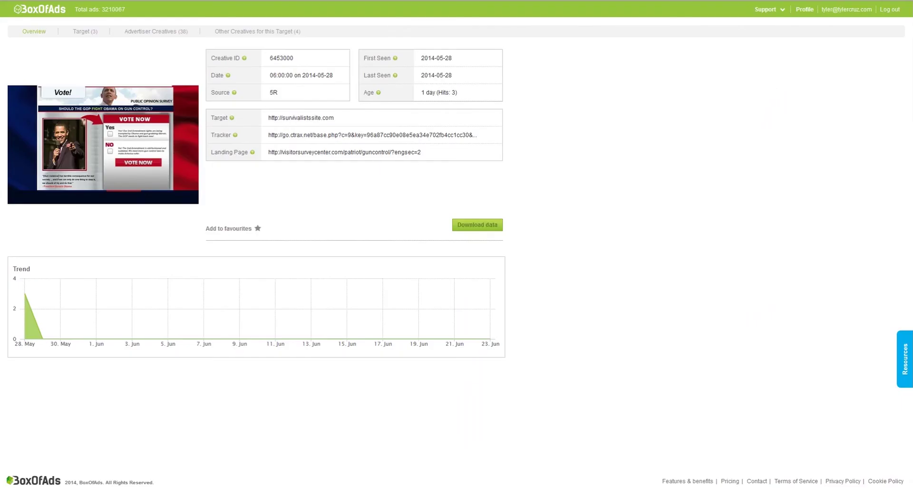
- Open the Vote! ad's landing page URL in a new tab and view it
{"action": "left_click_drag", "start_coordinate": [267, 153], "coordinate": [422, 155]}
{"action": "right_click", "coordinate": [423, 161]}
{"action": "left_click", "coordinate": [425, 169]}
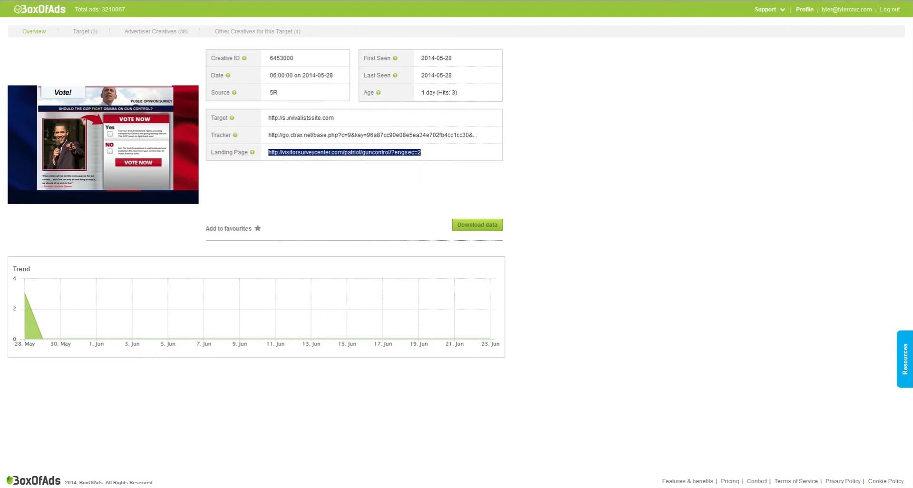
{"action": "key", "text": "ctrl+Tab"}
- Highlight the ad's target site and full tracker URL, then return to its details page
{"action": "left_click_drag", "start_coordinate": [269, 118], "coordinate": [335, 119]}
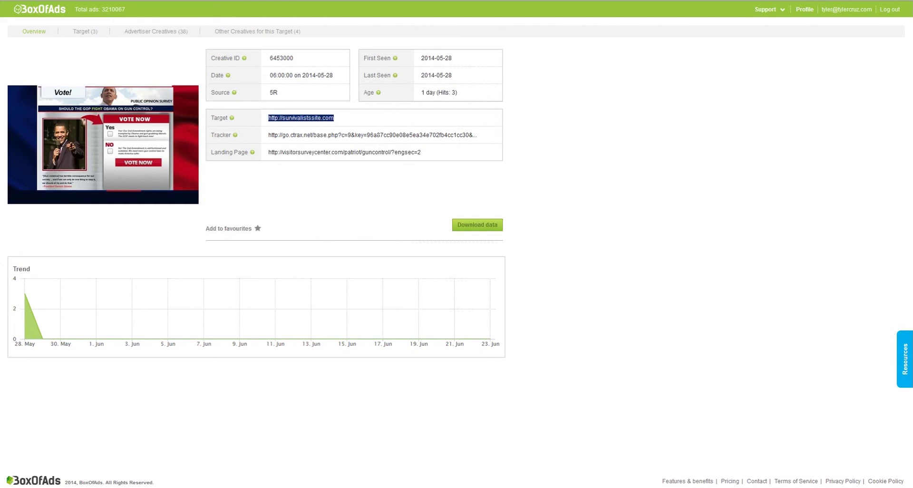
{"action": "left_click_drag", "start_coordinate": [269, 135], "coordinate": [481, 138]}
{"action": "right_click", "coordinate": [465, 136]}
{"action": "left_click", "coordinate": [479, 149]}
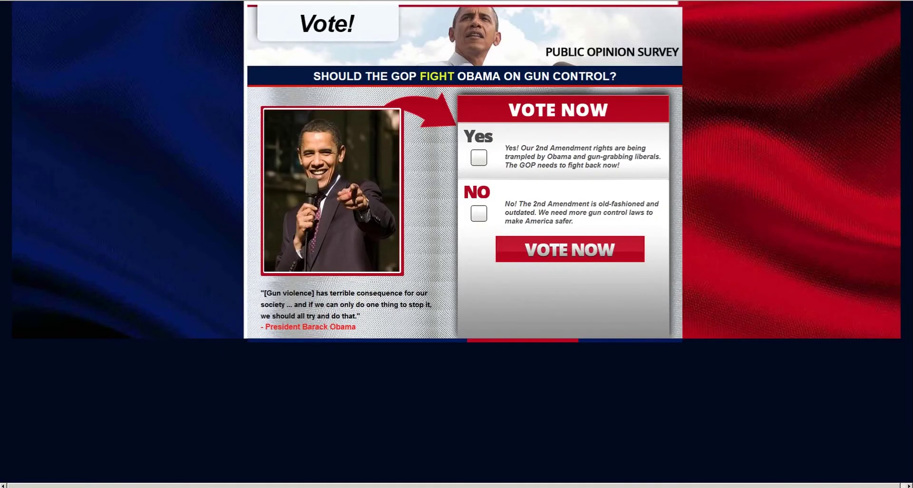
{"action": "key", "text": "Escape"}
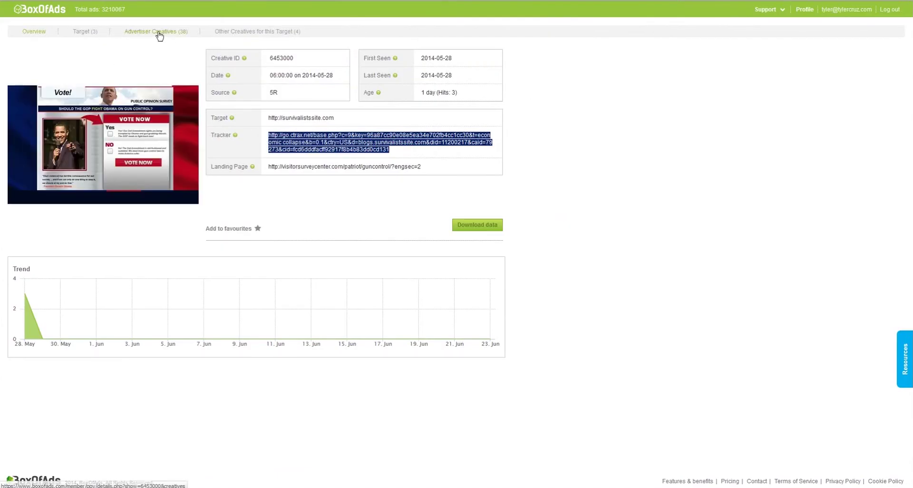
- Preview the Vote! ad at full size, then reopen its landing page in a new tab
{"action": "left_click", "coordinate": [111, 145]}
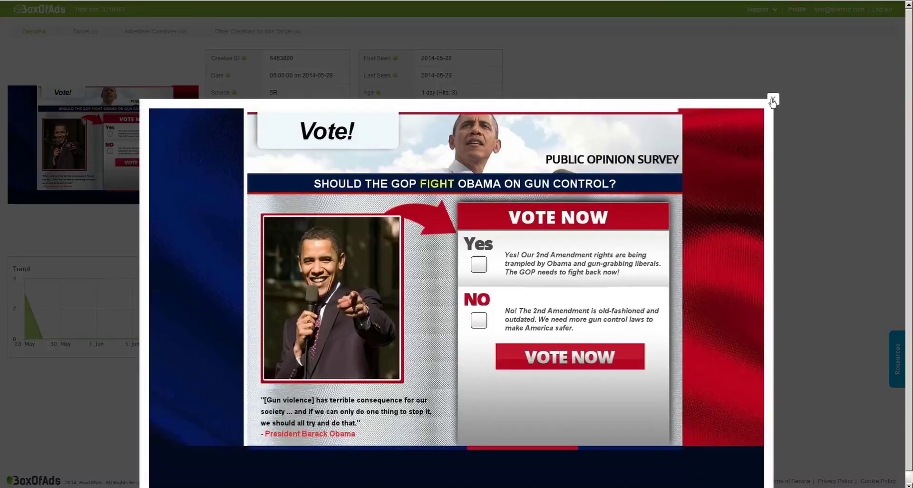
{"action": "key", "text": "Escape"}
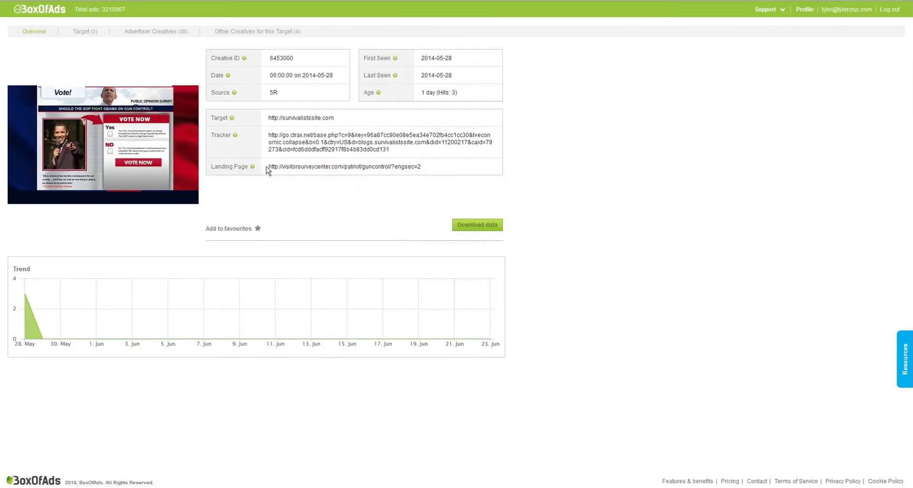
{"action": "left_click_drag", "start_coordinate": [268, 166], "coordinate": [420, 166]}
{"action": "right_click", "coordinate": [418, 168]}
{"action": "left_click", "coordinate": [427, 183]}
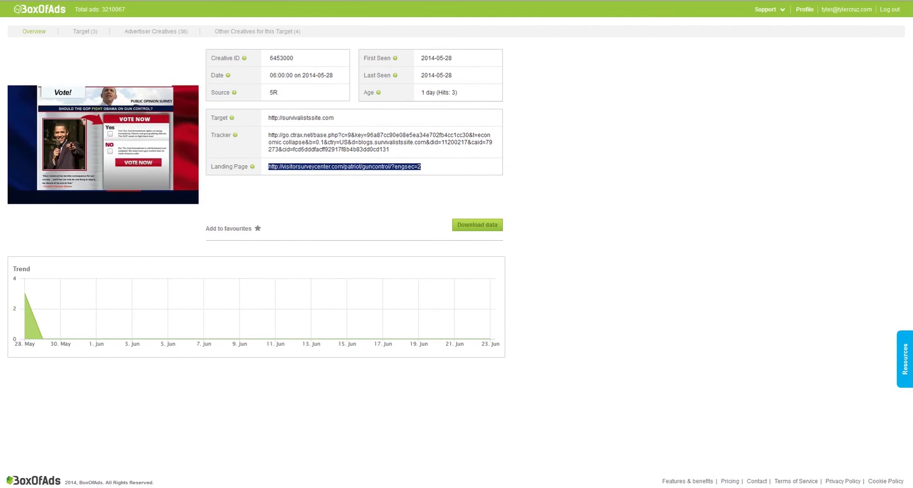
{"action": "key", "text": "ctrl+Tab"}
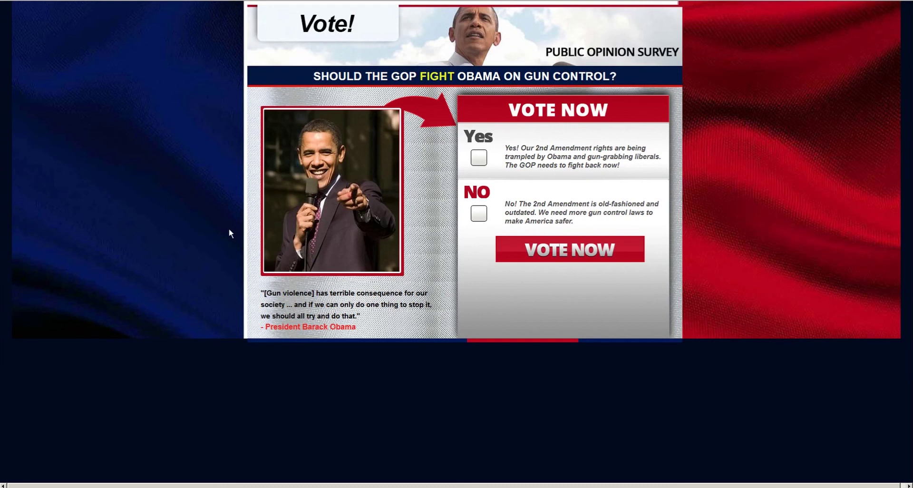
- Toggle the survey's Yes and NO answer boxes back and forth, ending with Yes unticked
{"action": "left_click", "coordinate": [477, 215]}
{"action": "left_click", "coordinate": [478, 157]}
{"action": "left_click", "coordinate": [476, 213]}
{"action": "left_click", "coordinate": [479, 157]}
{"action": "left_click", "coordinate": [479, 157]}
- View the survey page's source, highlight the go.ctrax.net domain, then close it and return to the ad details
{"action": "key", "text": "ctrl+u"}
{"action": "left_click_drag", "start_coordinate": [724, 125], "coordinate": [719, 241]}
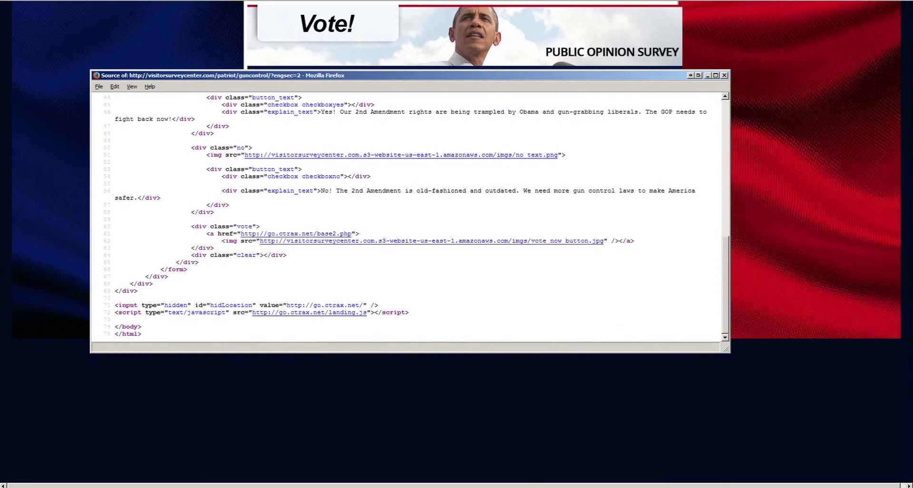
{"action": "left_click_drag", "start_coordinate": [313, 305], "coordinate": [360, 304]}
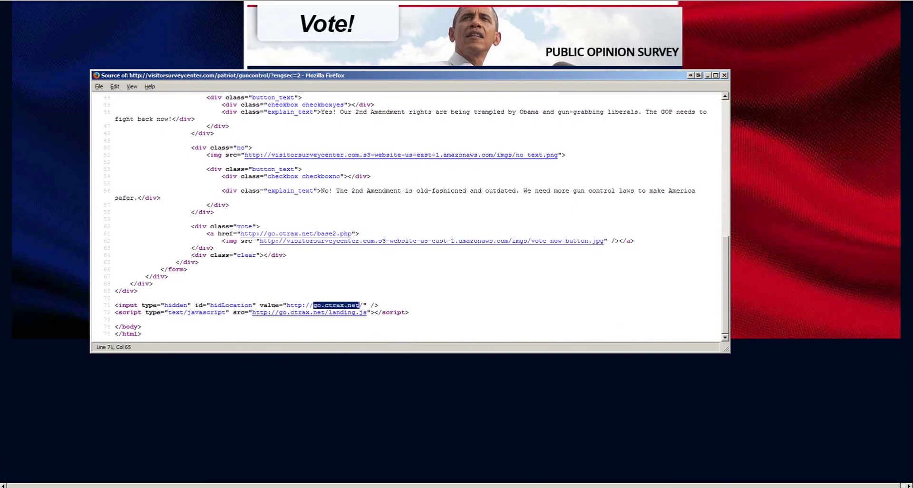
{"action": "left_click", "coordinate": [724, 76]}
{"action": "key", "text": "ctrl+w"}
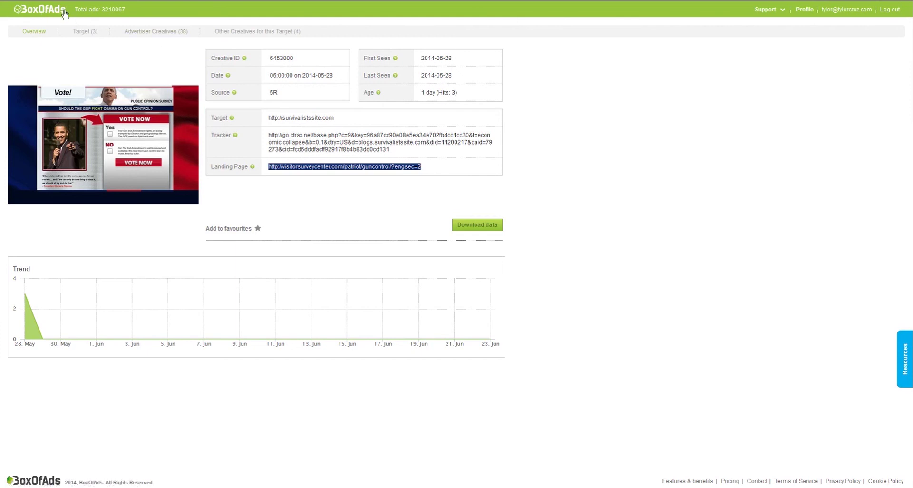
- Return to the BoxOfAds home page via the logo
{"action": "left_click", "coordinate": [45, 13]}
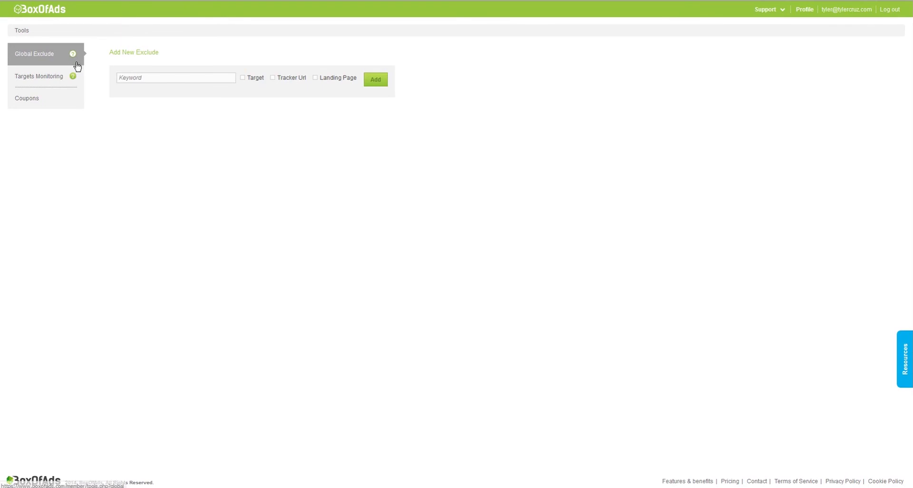
- Open Targets Monitoring and type then erase a test 'ww' entry in the targets box
{"action": "left_click", "coordinate": [40, 77]}
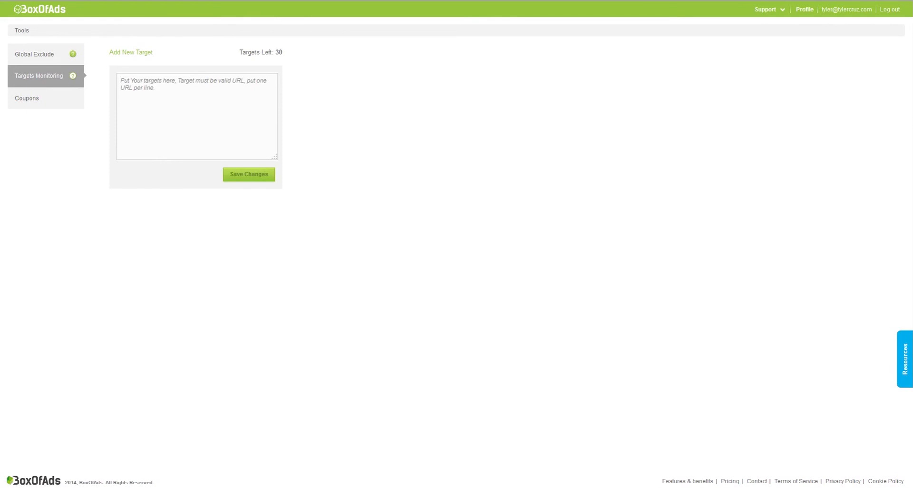
{"action": "type", "text": "ww"}
{"action": "key", "text": "BackSpace"}
{"action": "key", "text": "BackSpace"}
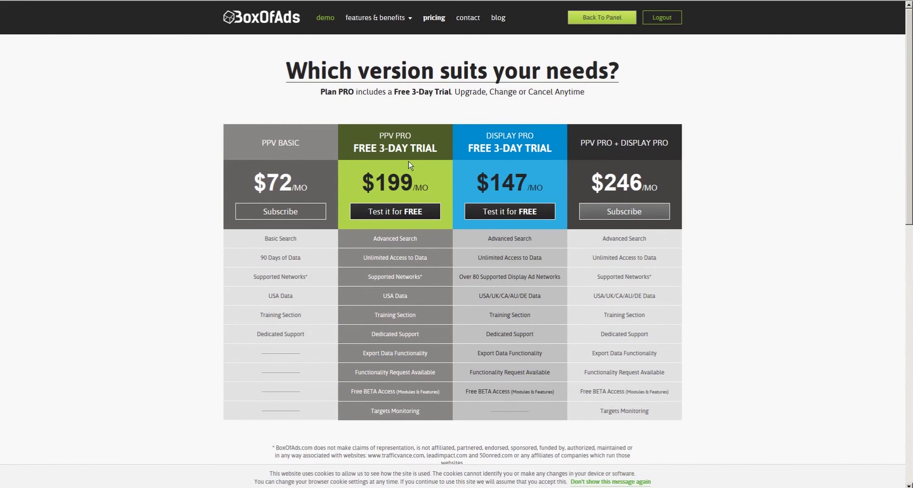
{"action": "mouse_move", "coordinate": [353, 222]}
{"action": "mouse_move", "coordinate": [321, 279]}
{"action": "mouse_move", "coordinate": [243, 329]}
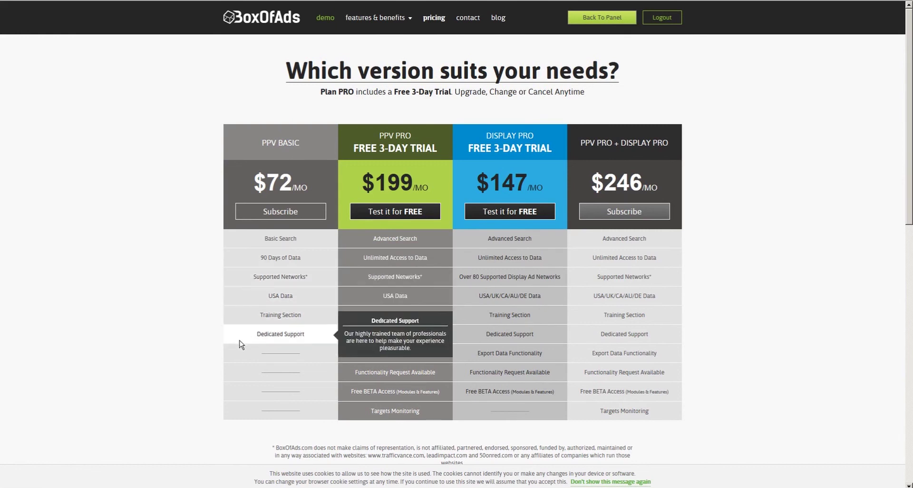